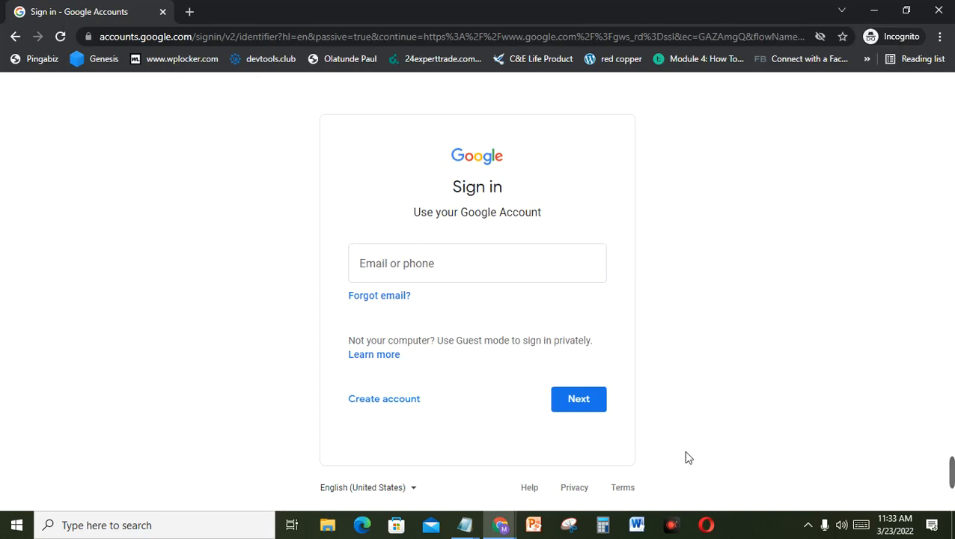
Open the Gmail inbox at gmail.com.
click(643, 473)
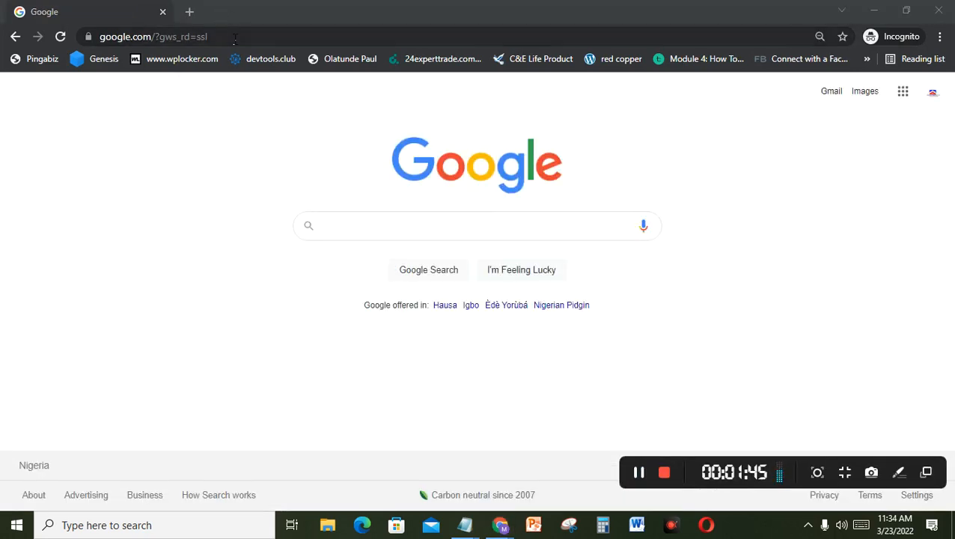
click(234, 37)
text(gmail)
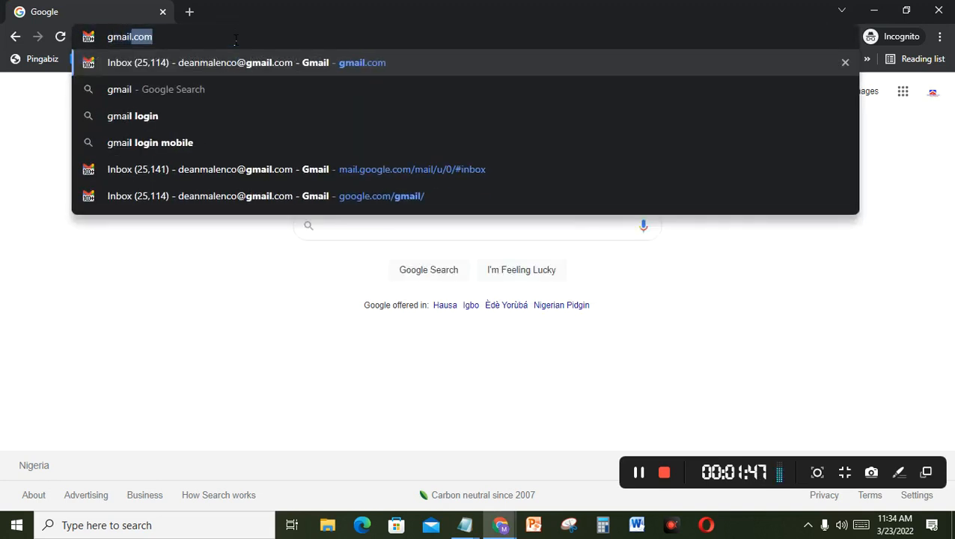
key(Return)
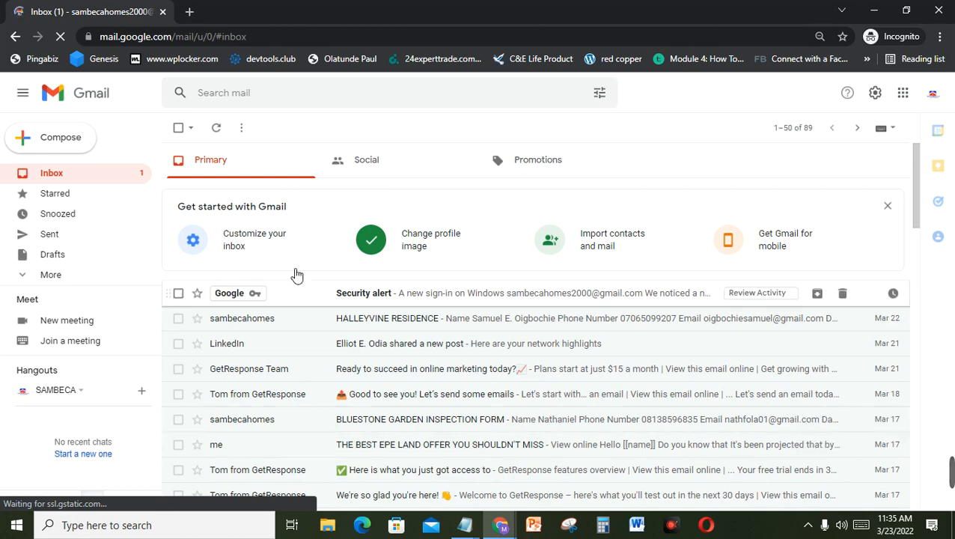
Open a new browser tab and check the Google Ad All notes in Notepad before returning to the browser.
click(187, 12)
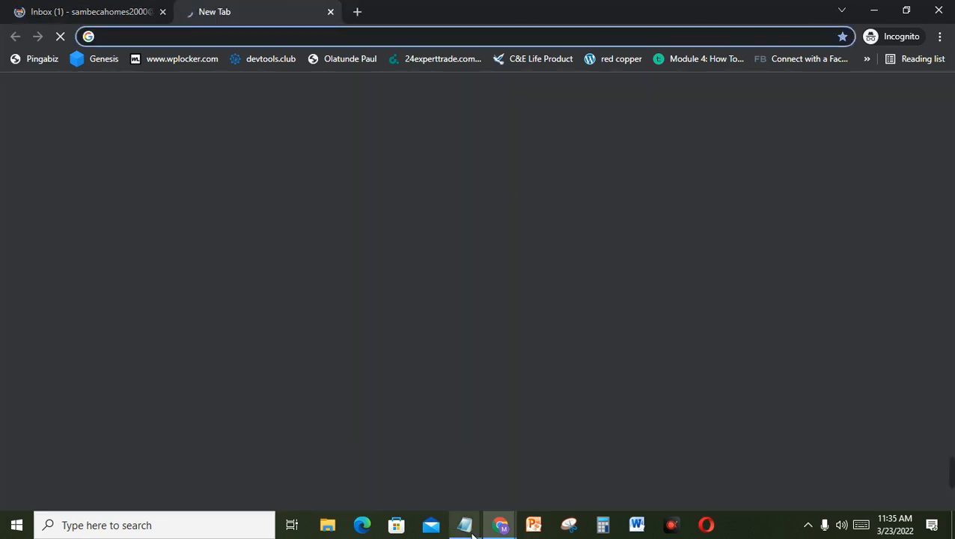
mouse_move(467, 527)
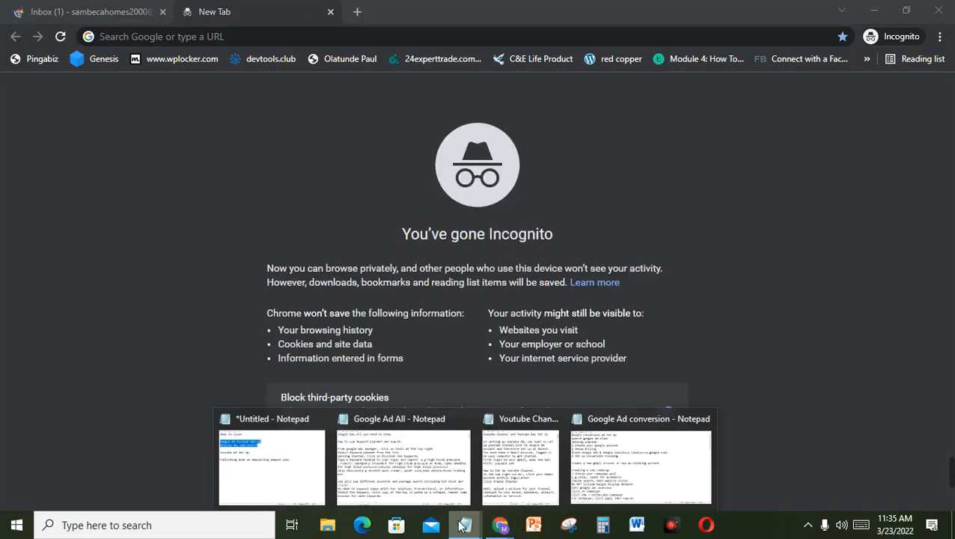
click(362, 458)
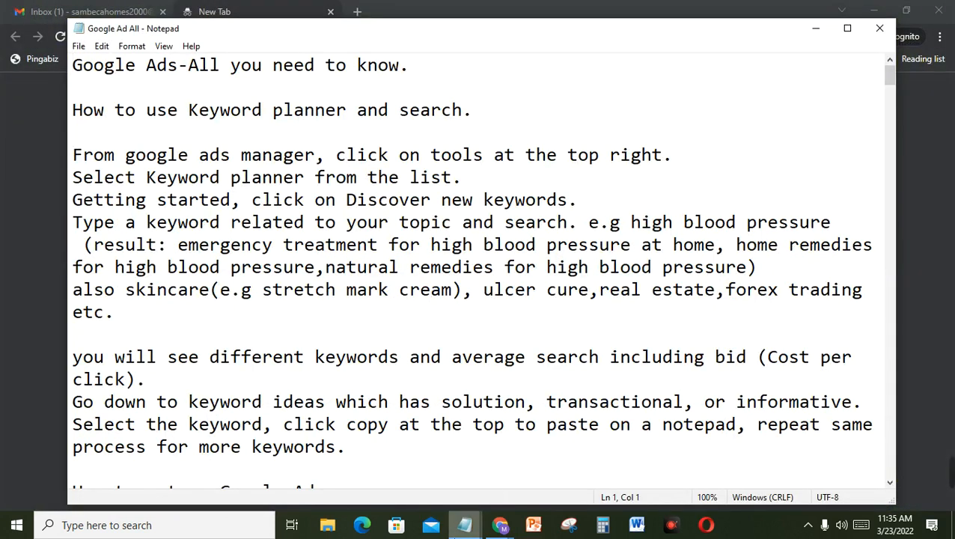
mouse_move(464, 525)
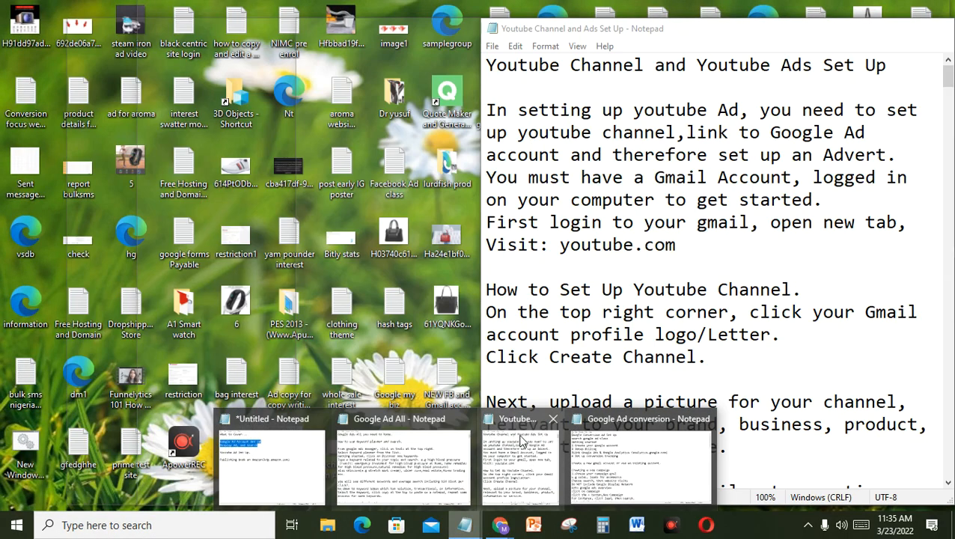
mouse_move(597, 448)
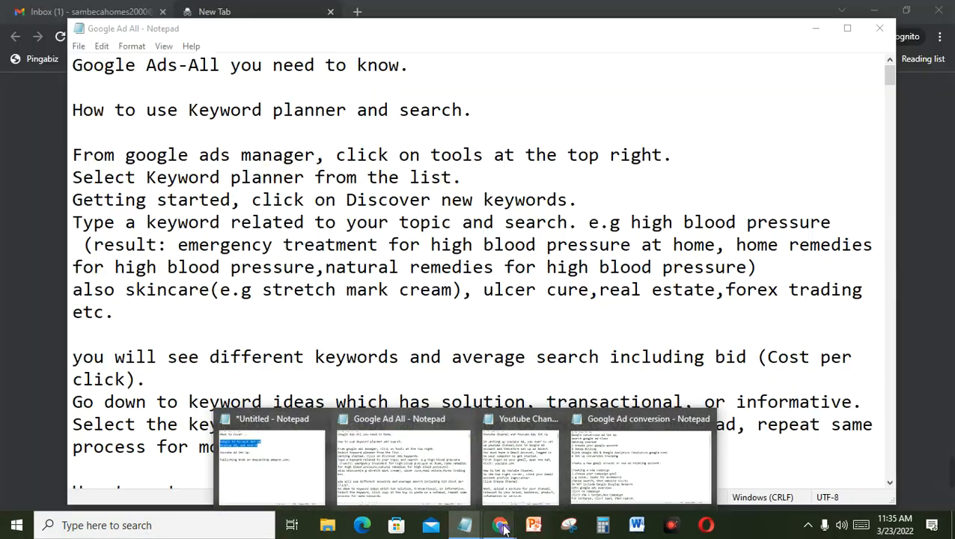
mouse_move(503, 527)
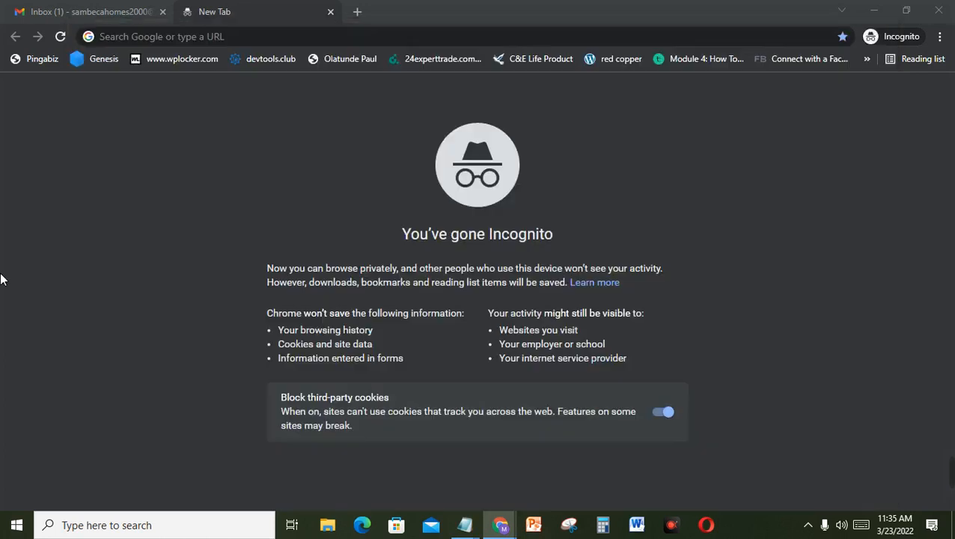
Go to the Google Ads site at ads.google.com in the new tab.
click(190, 41)
text(ads)
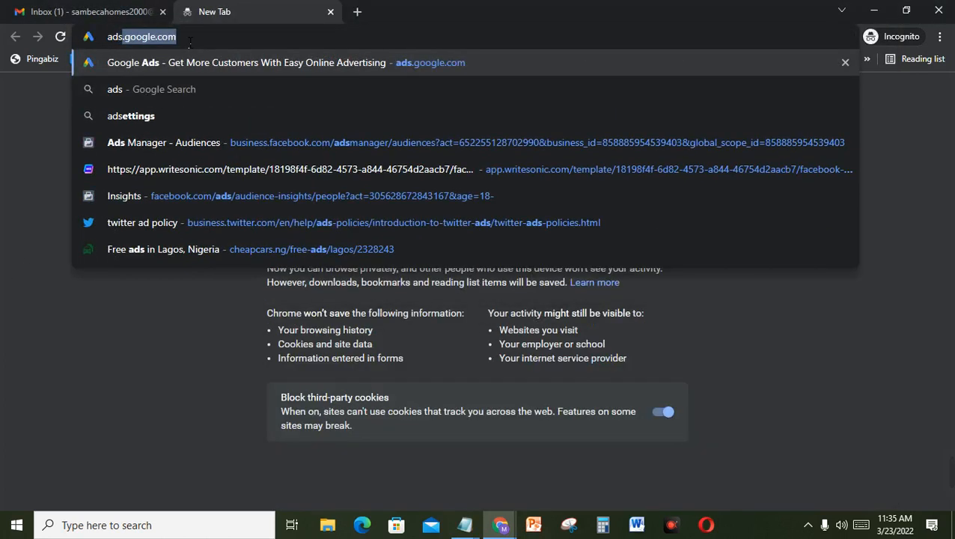
key(Return)
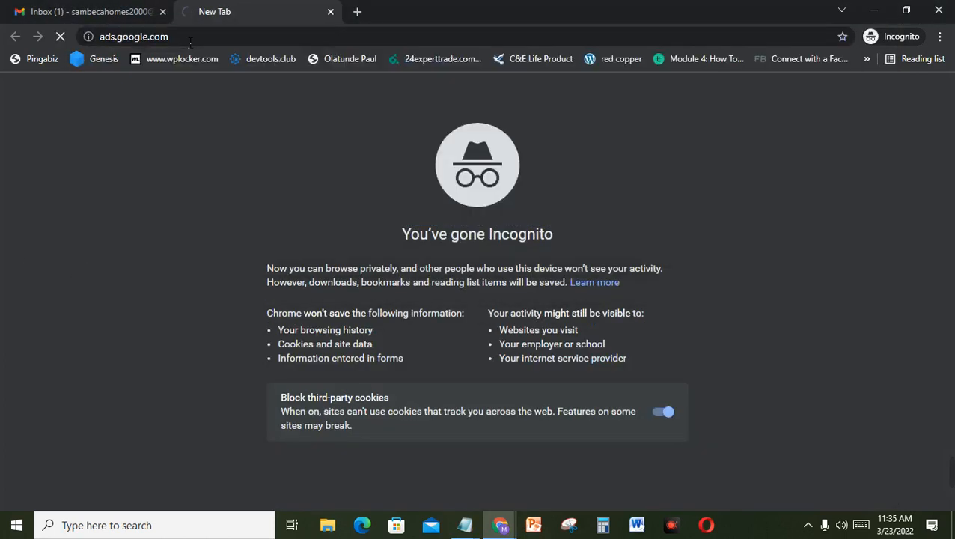
mouse_move(951, 473)
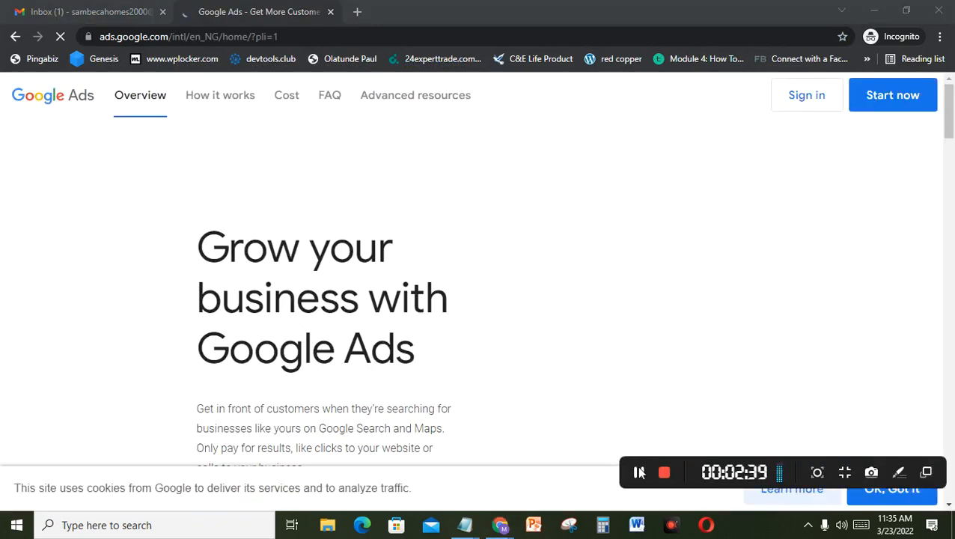
click(639, 473)
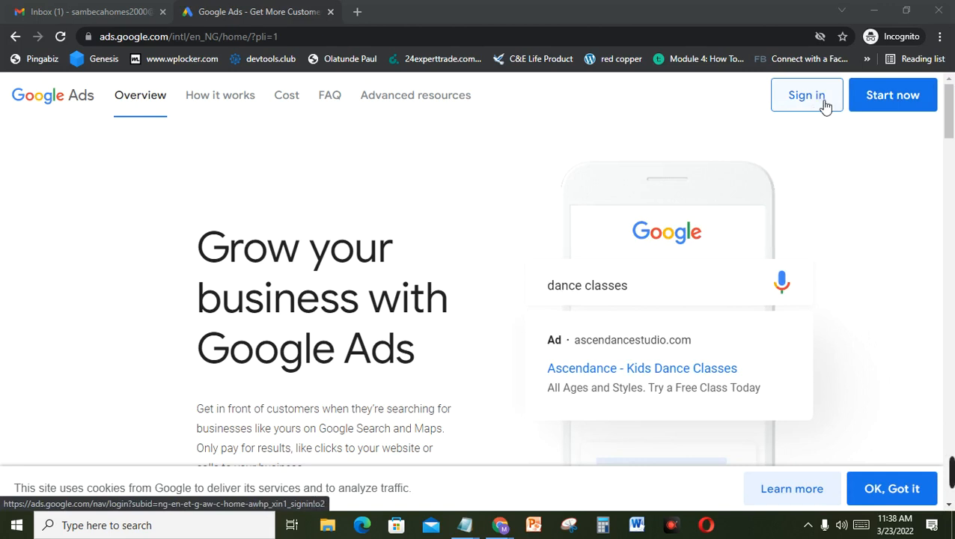
Start Google Ads from its home page with the signed-in Google account.
click(898, 103)
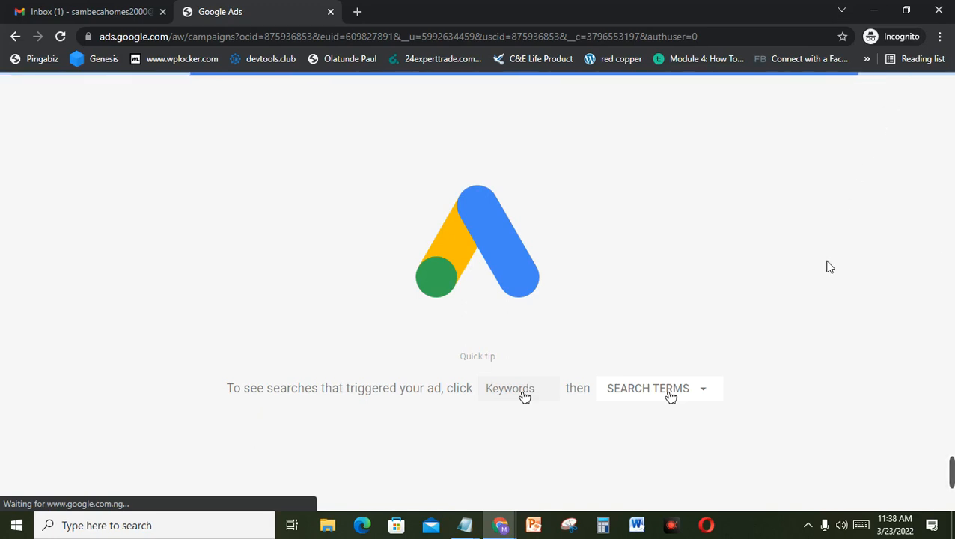
mouse_move(953, 473)
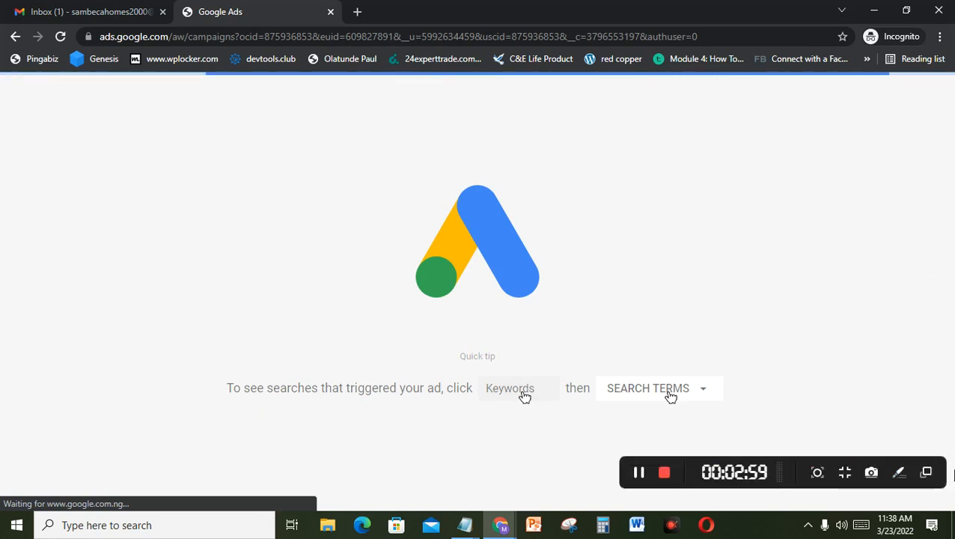
click(641, 477)
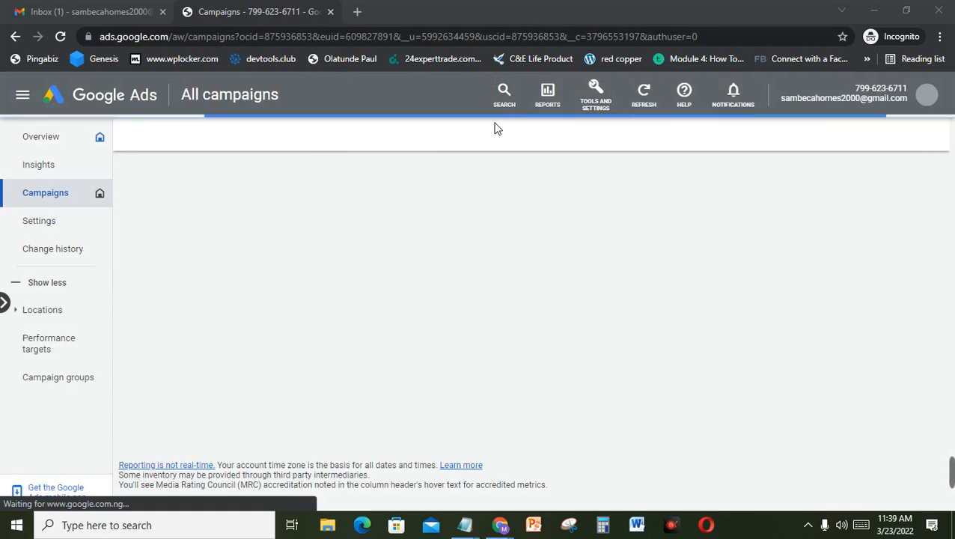
mouse_move(950, 483)
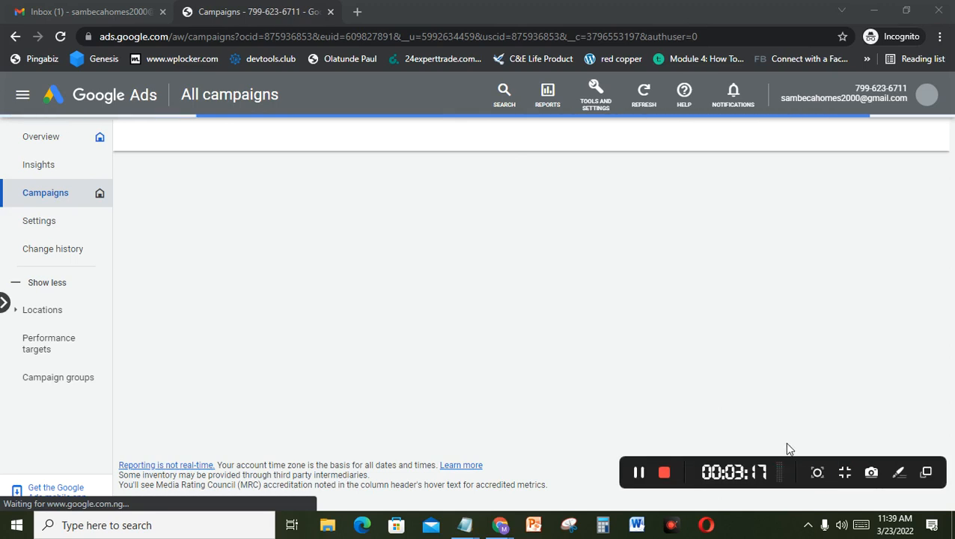
click(638, 473)
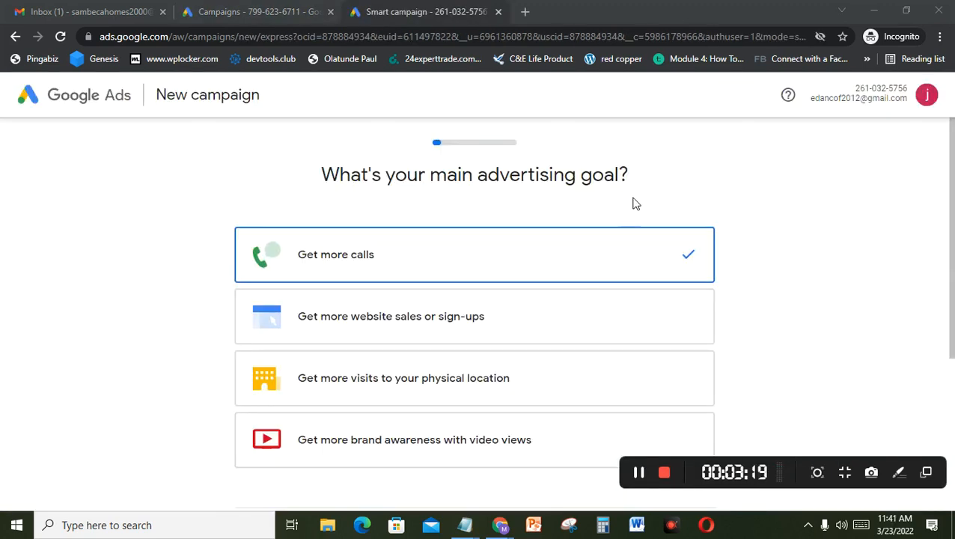
View the existing account's campaigns page, then review the main advertising goals offered for the new account's campaign.
click(251, 8)
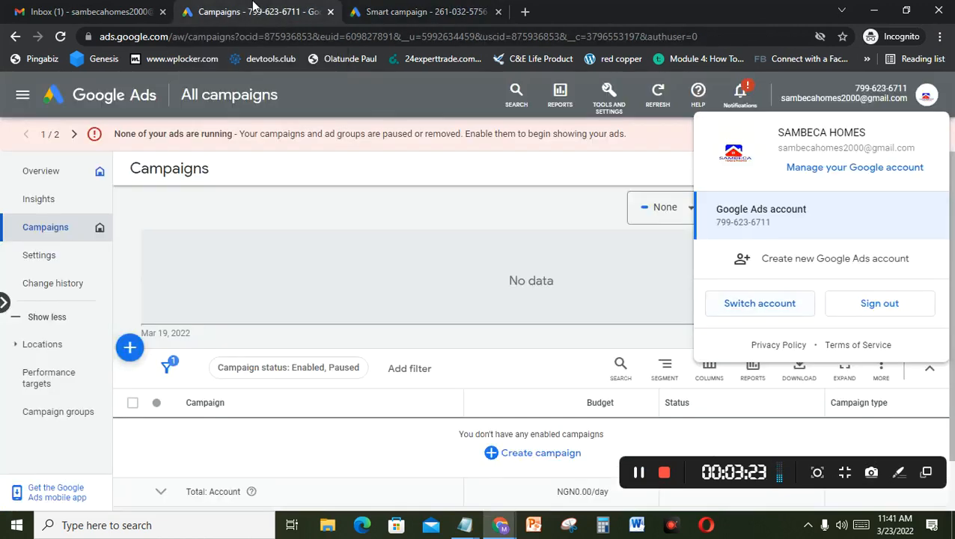
click(392, 11)
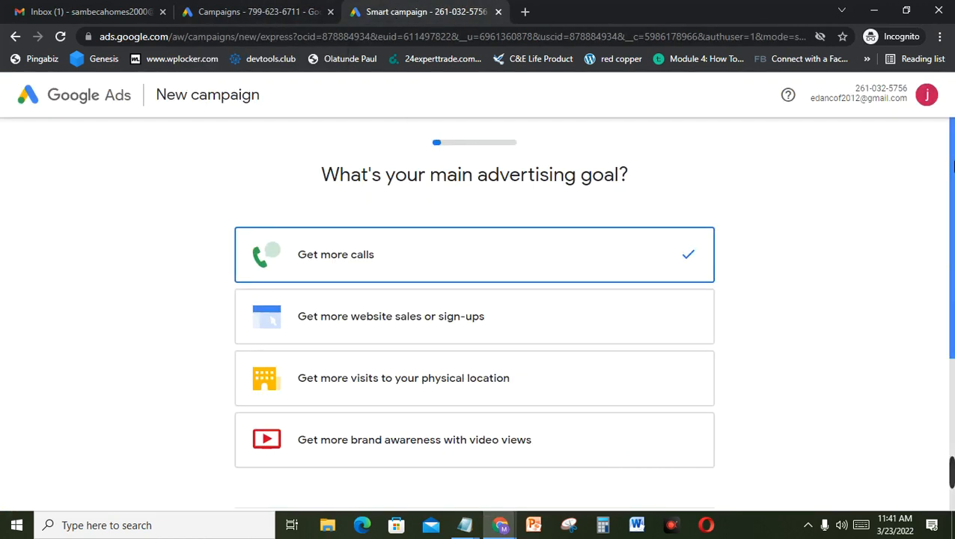
drag(954, 169, 953, 241)
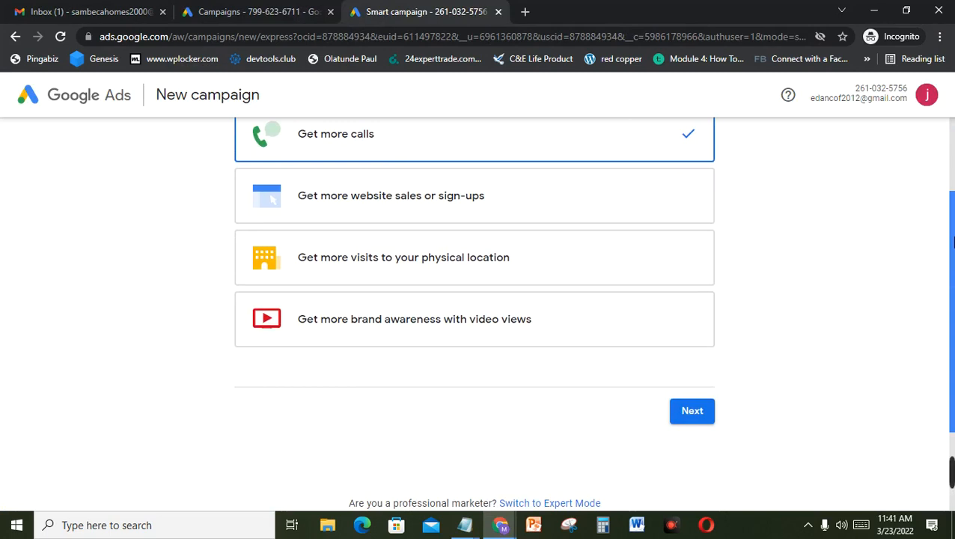
drag(954, 241, 866, 184)
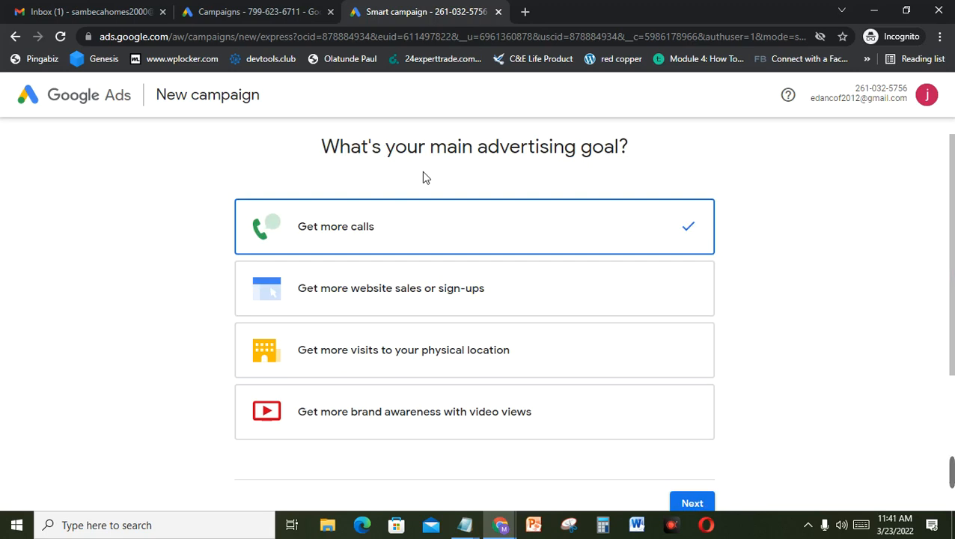
Choose the goal of getting more website sales or sign-ups, then switch the new campaign to Expert Mode.
click(512, 302)
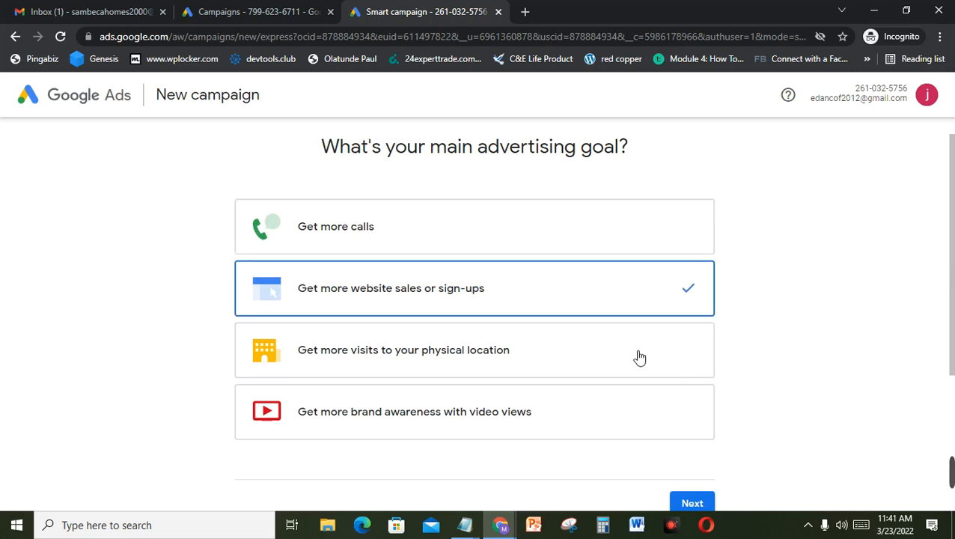
scroll(952, 377, down, 2)
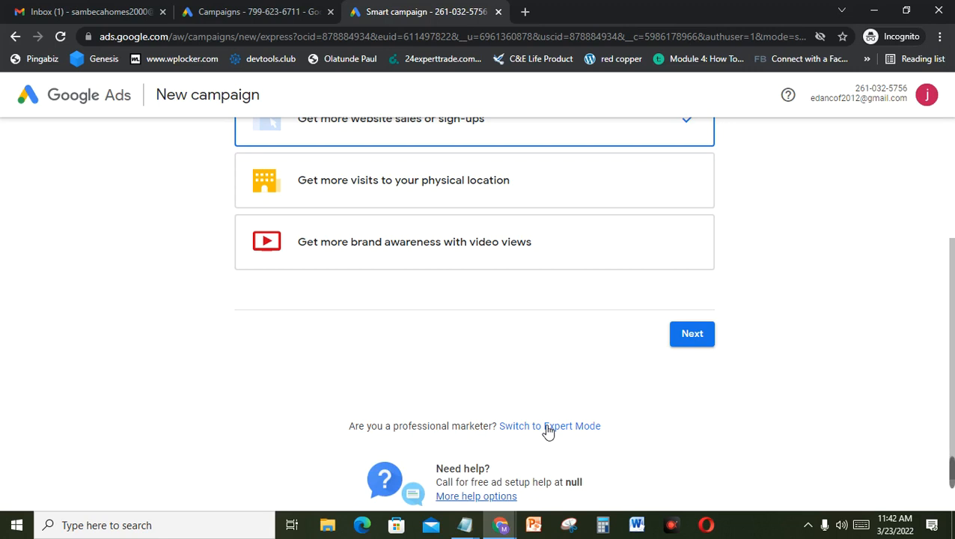
click(547, 430)
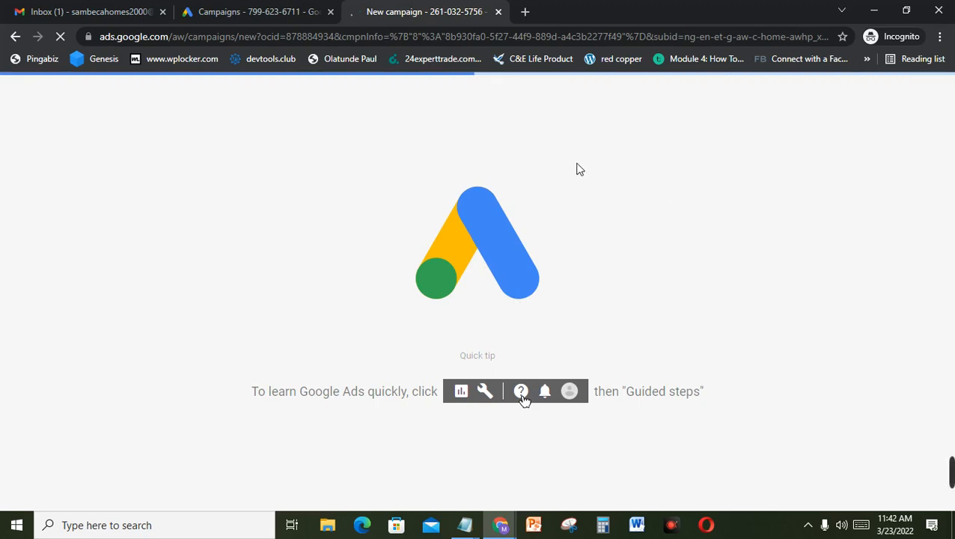
mouse_move(950, 473)
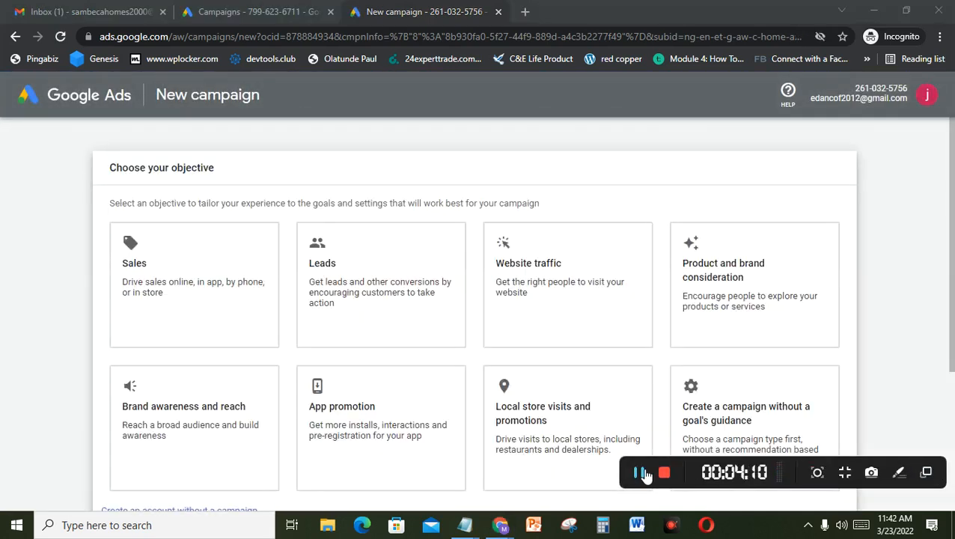
click(905, 268)
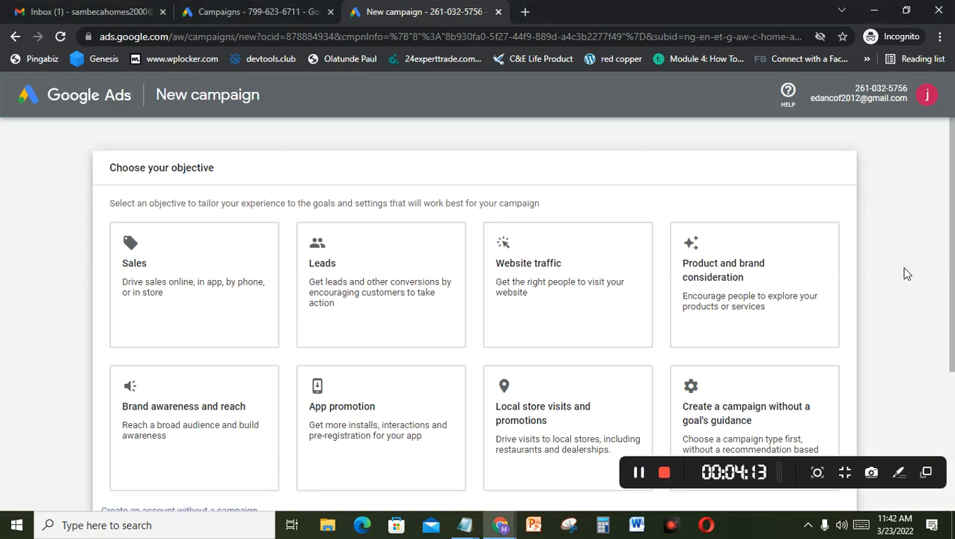
Look at the account details and the help options available on the new campaign page.
drag(951, 266, 952, 234)
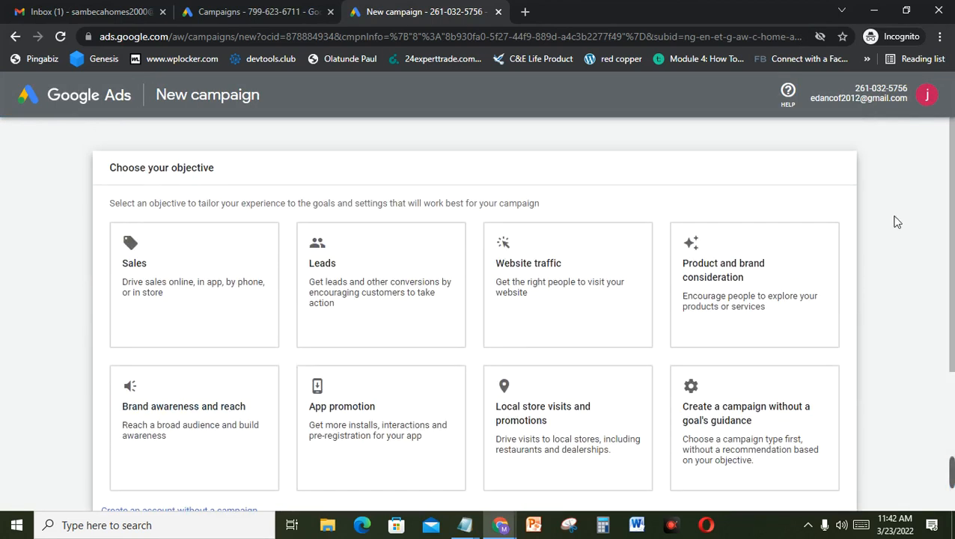
click(929, 103)
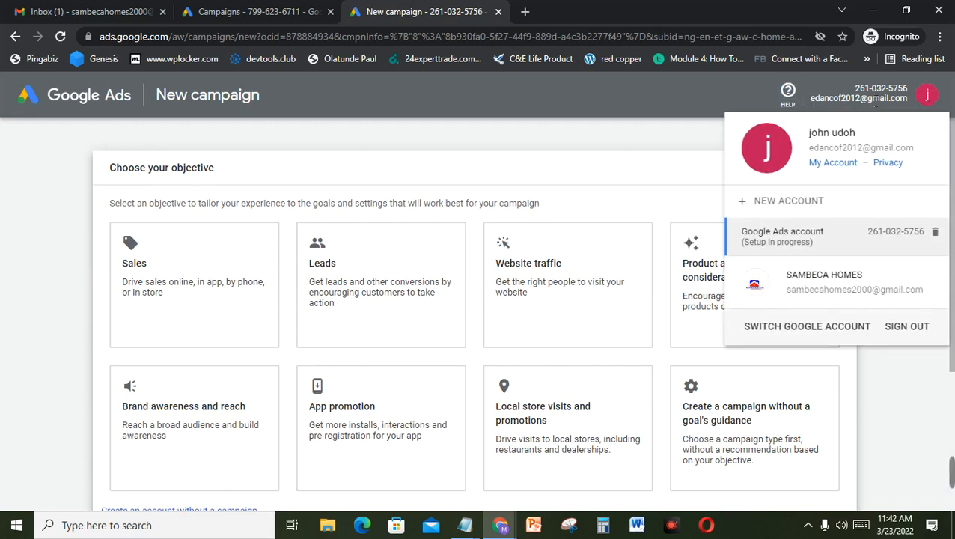
click(790, 101)
click(790, 101)
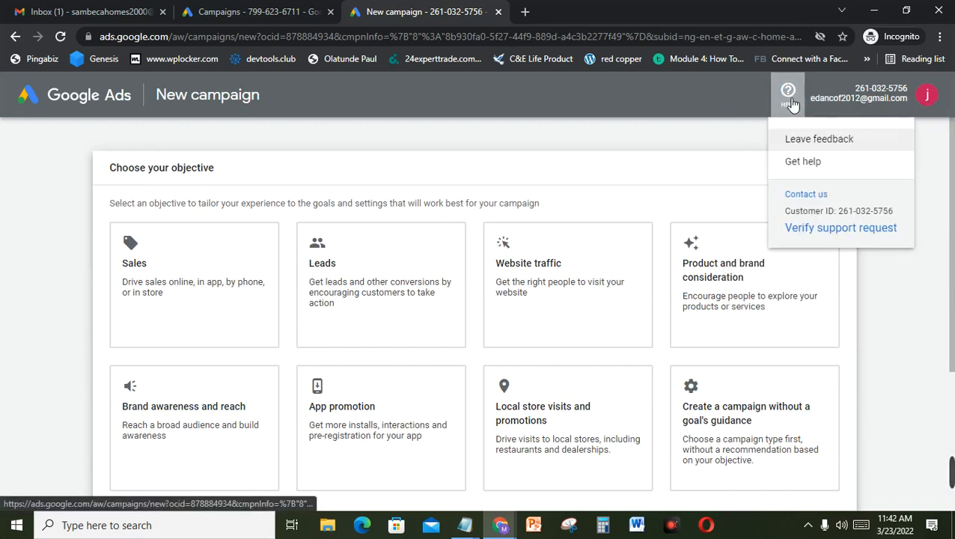
click(90, 101)
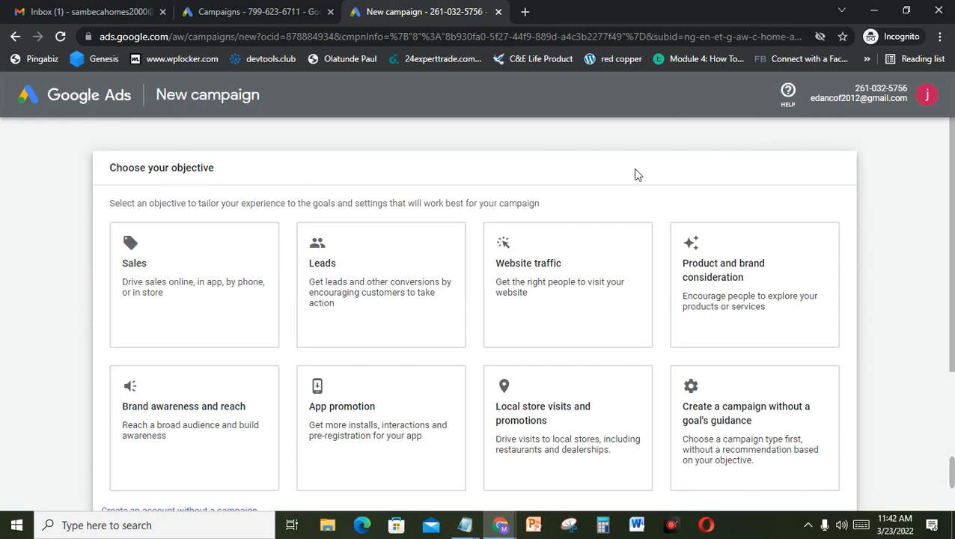
Review the campaign objectives on offer, from Sales through to creating a campaign without a goal's guidance.
drag(953, 198, 952, 340)
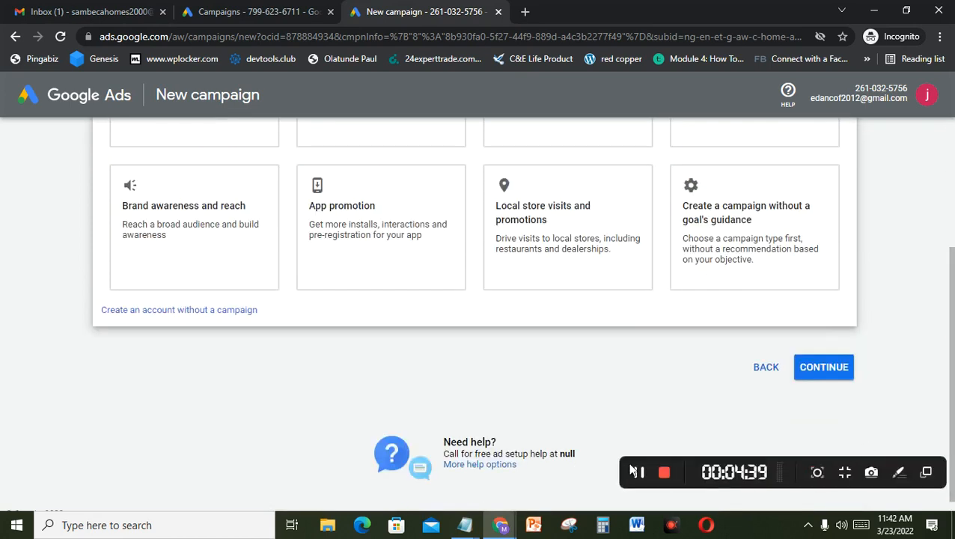
click(639, 473)
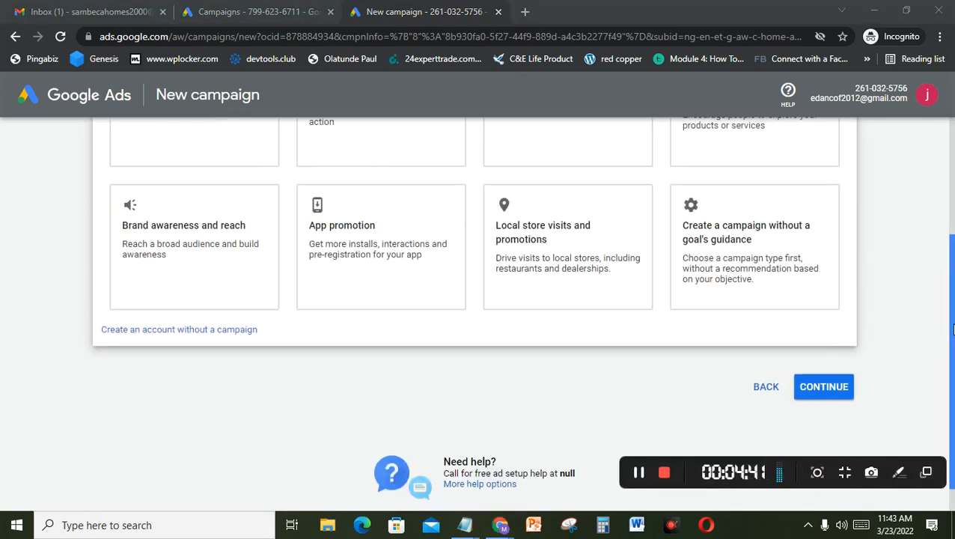
drag(953, 329, 954, 233)
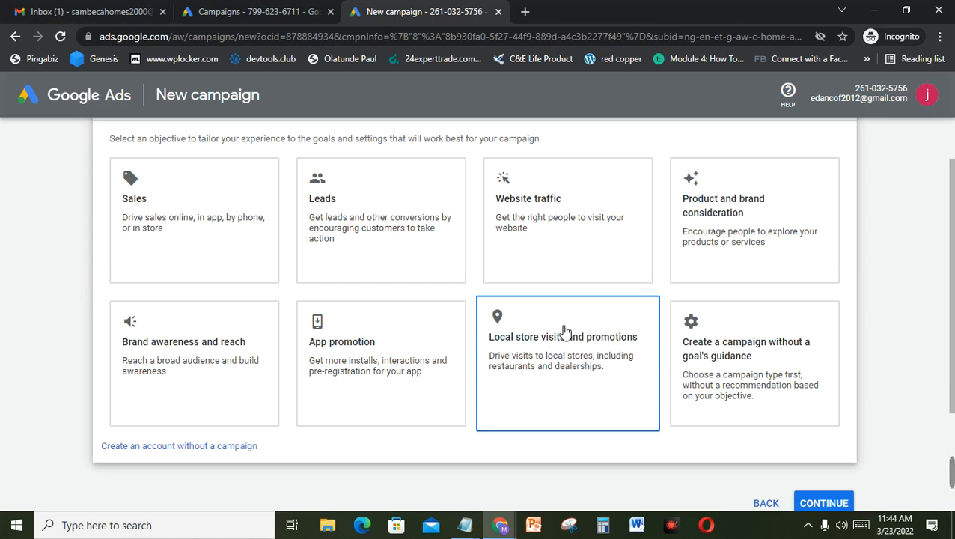
drag(953, 319, 954, 322)
click(786, 334)
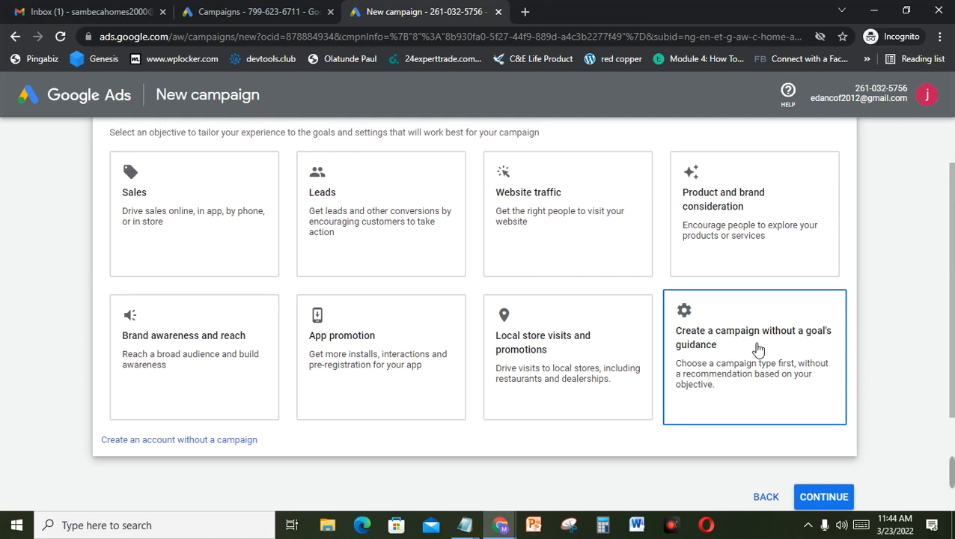
Review the campaign types offered for a campaign without a goal's guidance, from Search and Display through Performance Max to Local.
scroll(757, 348, down, 5)
mouse_move(954, 312)
mouse_down()
mouse_move(954, 264)
mouse_move(954, 303)
mouse_up()
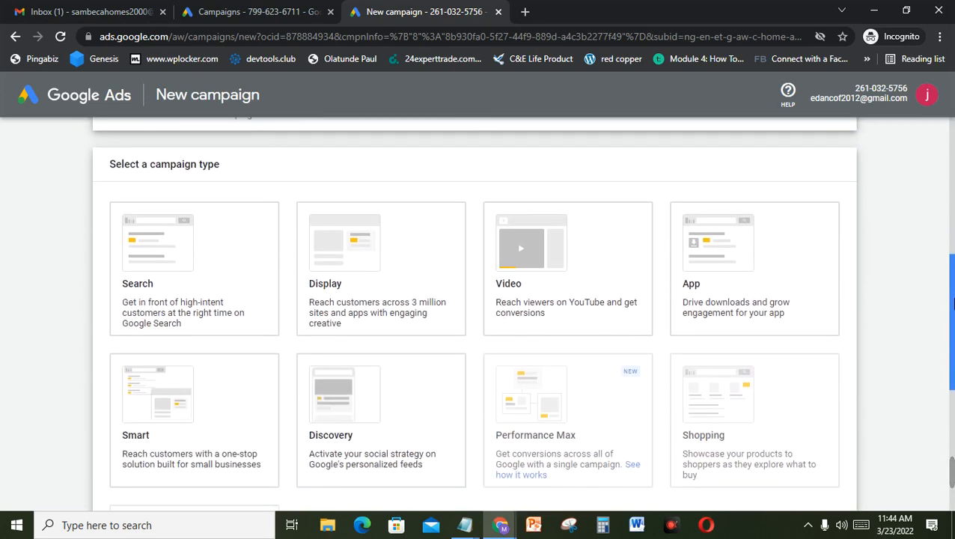
click(362, 280)
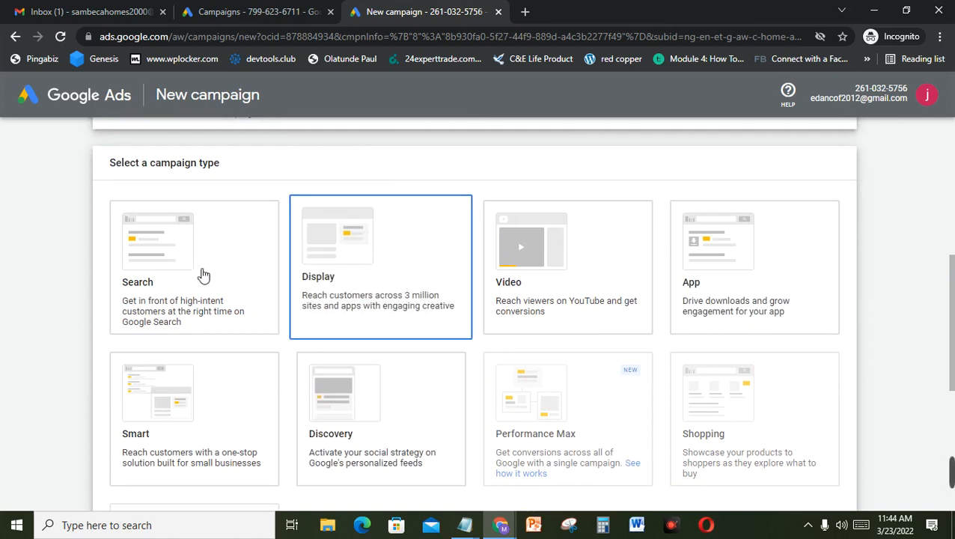
click(181, 273)
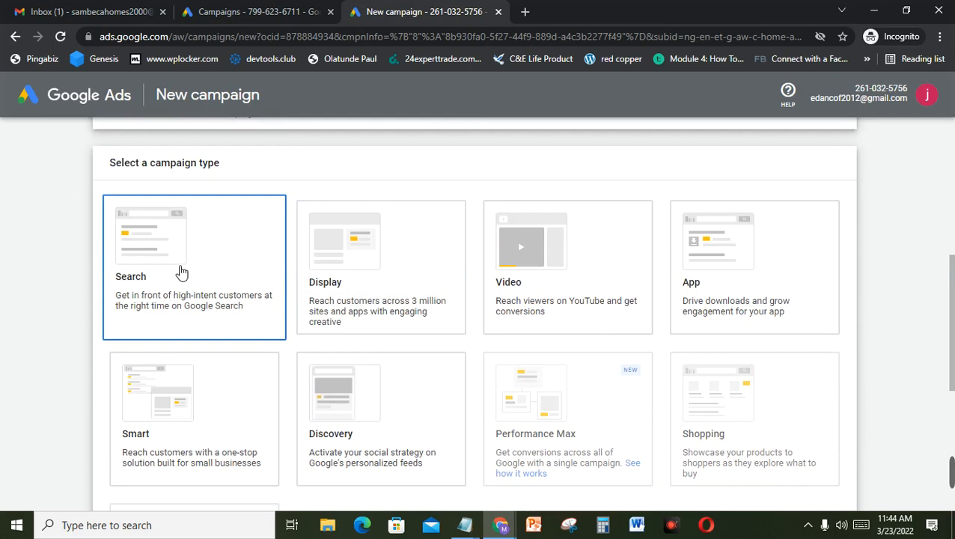
click(383, 272)
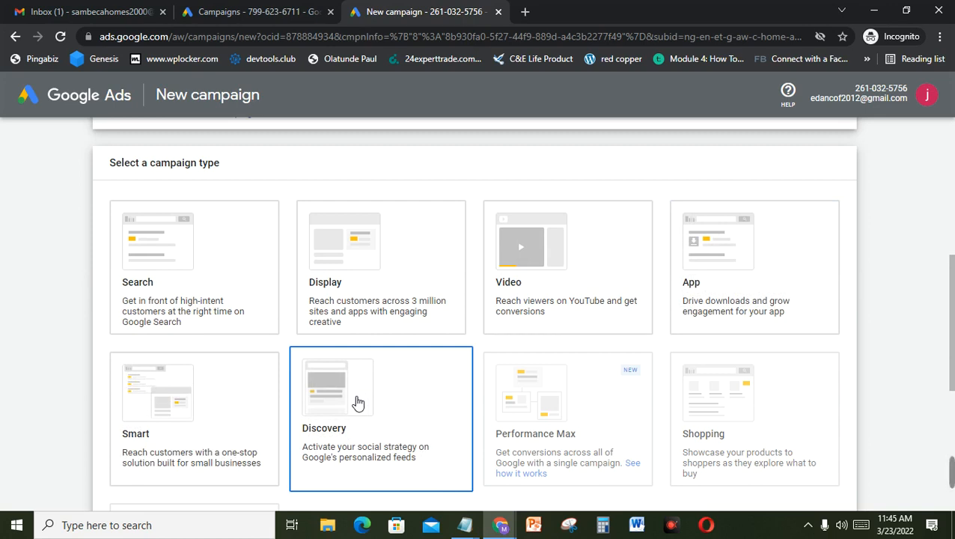
mouse_move(543, 395)
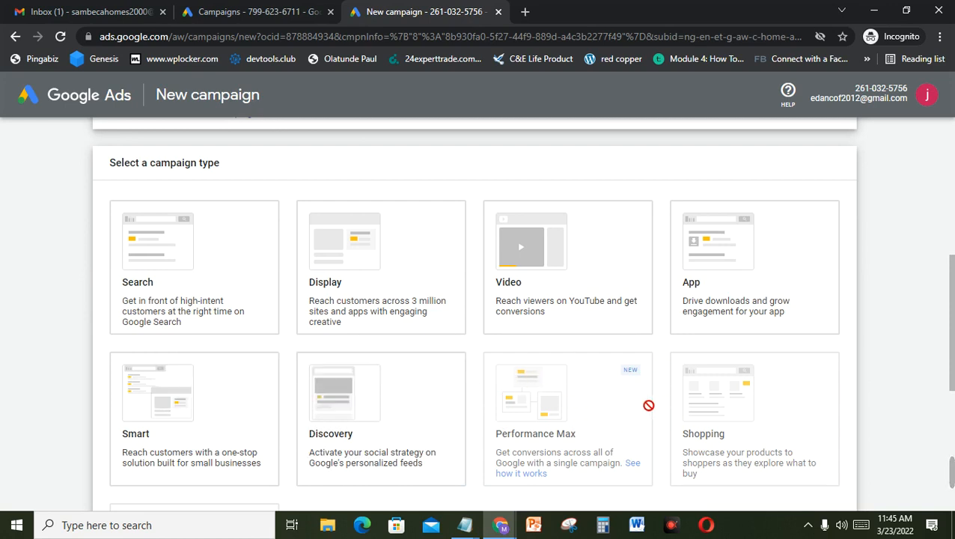
mouse_move(811, 392)
scroll(952, 360, down, 1)
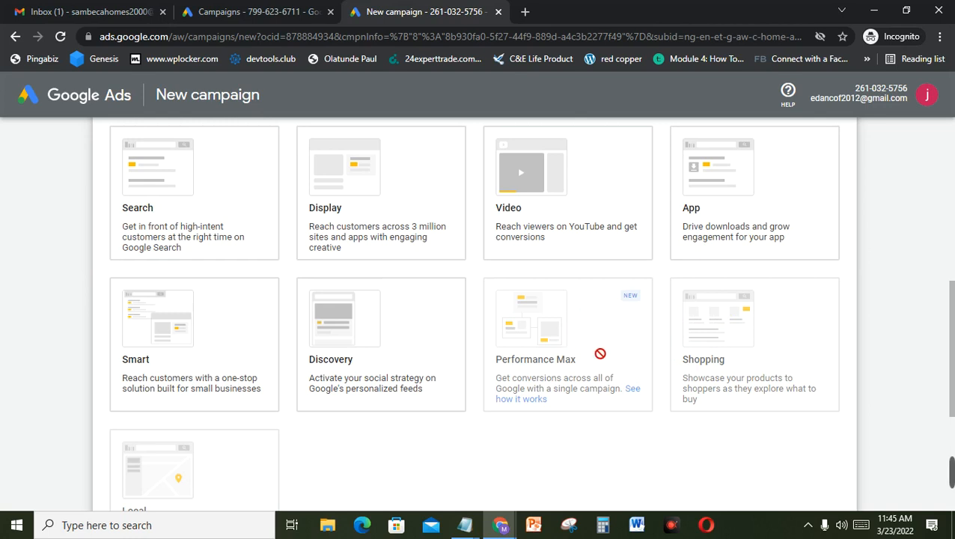
drag(952, 360, 953, 408)
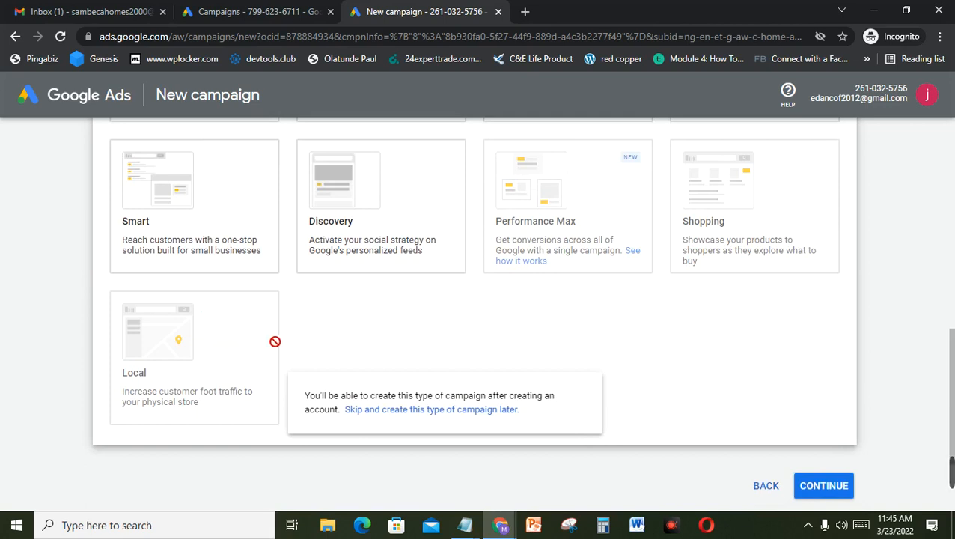
drag(951, 405, 947, 316)
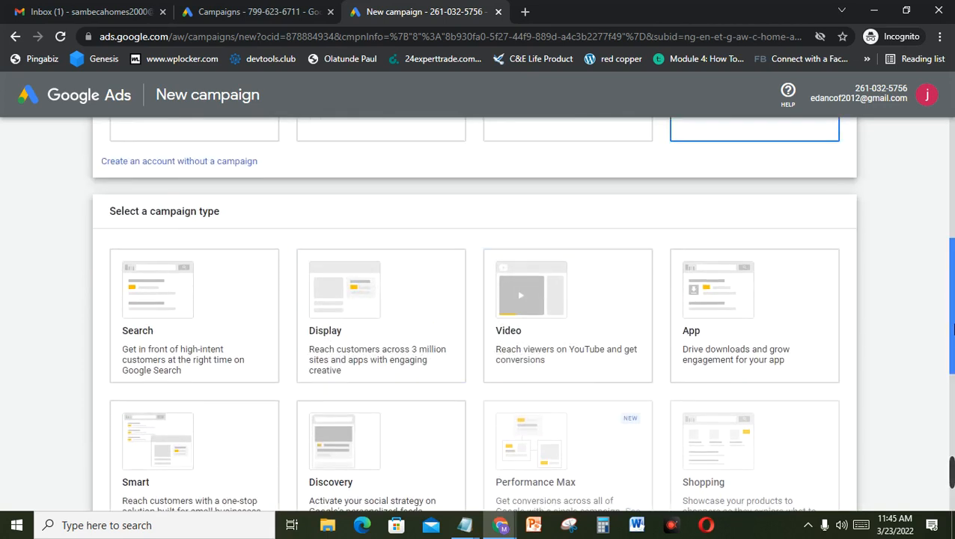
Choose the Display campaign type and enter ajucozenith.com as the web page people reach from the ad.
click(412, 319)
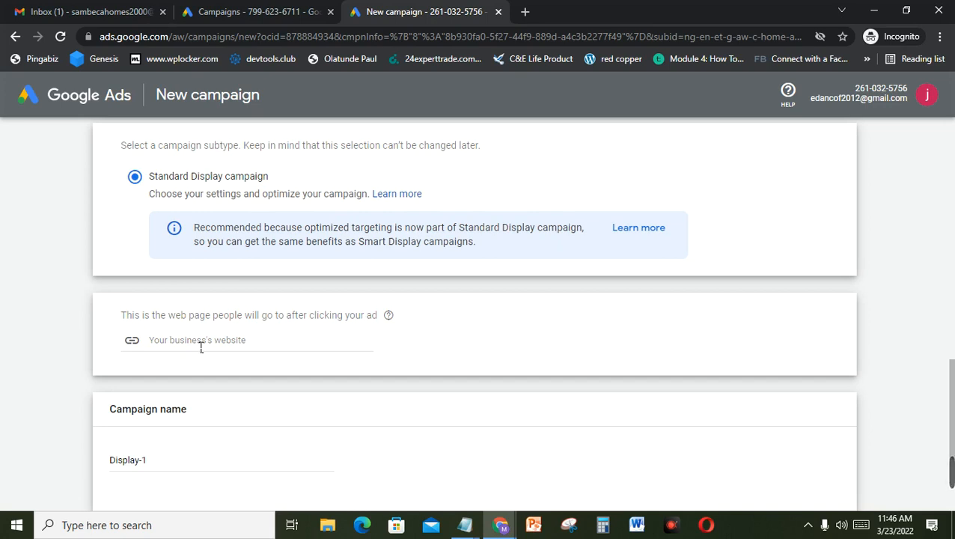
click(200, 347)
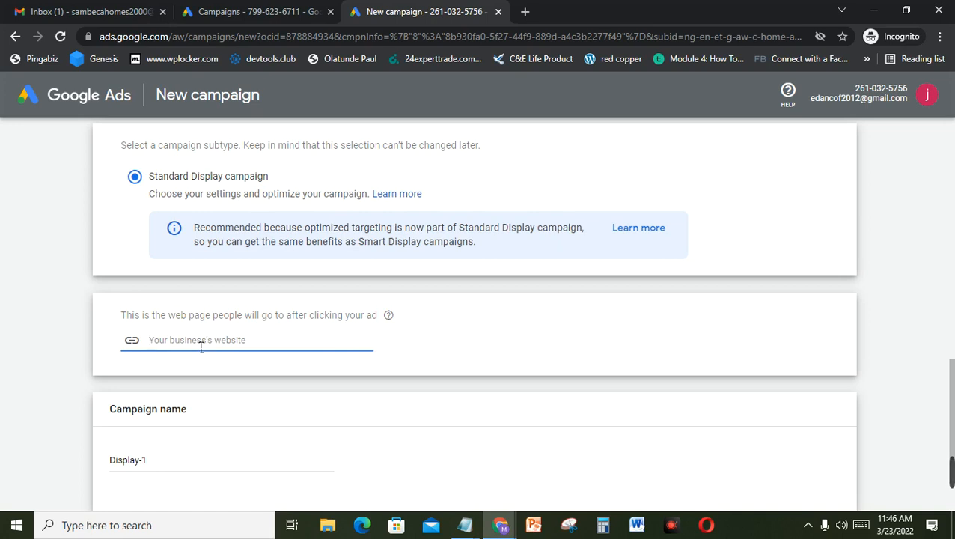
mouse_move(952, 473)
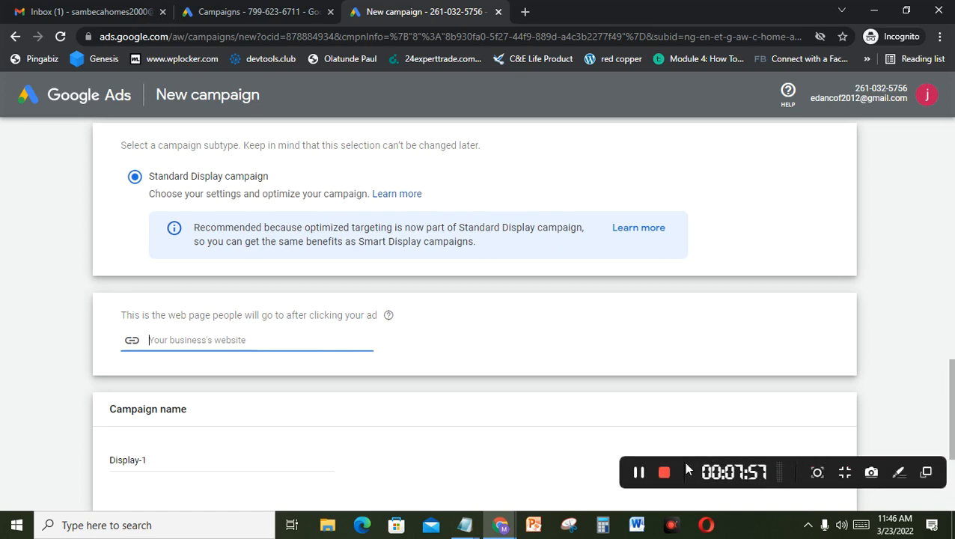
click(638, 472)
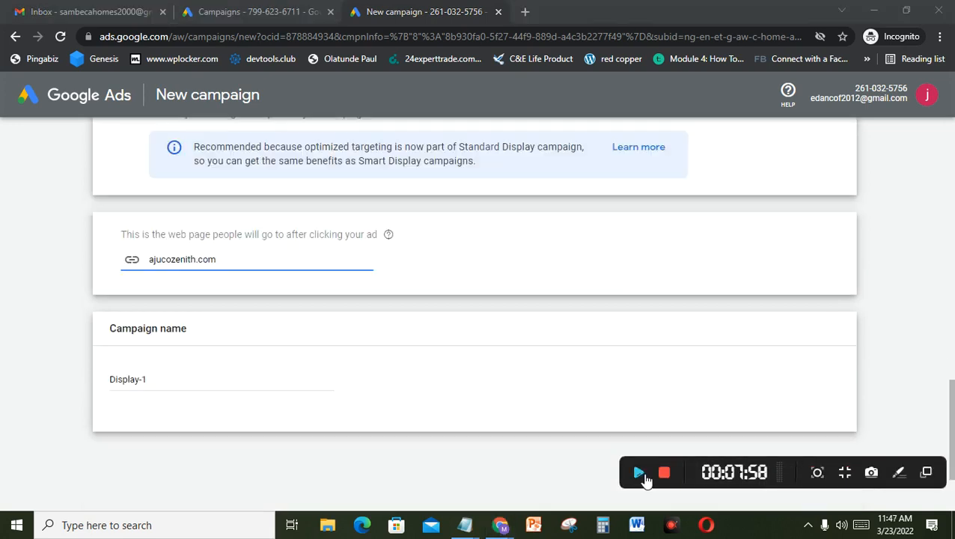
Clear the prefilled campaign name of the new Display campaign.
click(209, 386)
key(ctrl+a)
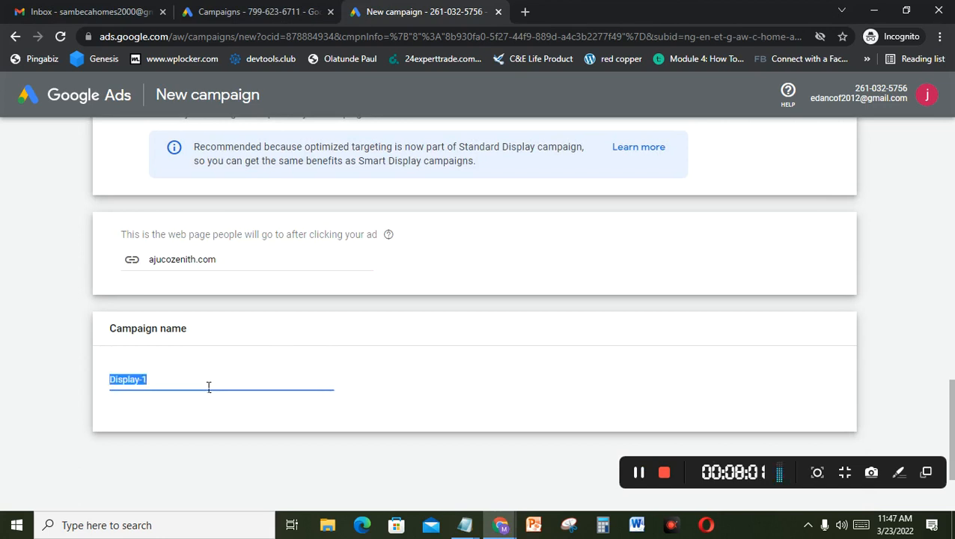
key(BackSpace)
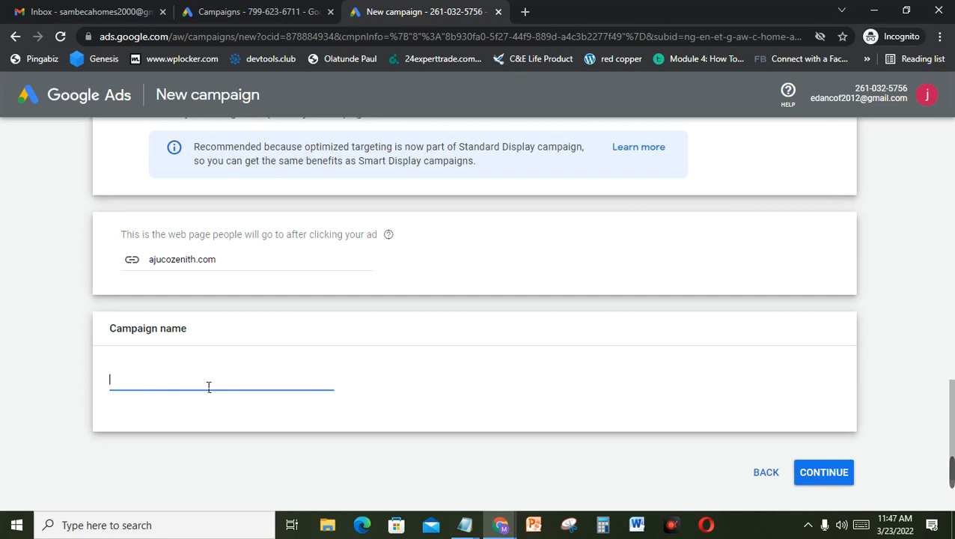
text(Real Estate)
key(BackSpace)
key(BackSpace)
key(BackSpace)
key(BackSpace)
key(BackSpace)
key(BackSpace)
key(BackSpace)
key(BackSpace)
key(BackSpace)
key(BackSpace)
key(BackSpace)
text(Information)
key(BackSpace)
key(BackSpace)
key(BackSpace)
key(BackSpace)
key(BackSpace)
key(BackSpace)
key(BackSpace)
key(BackSpace)
key(BackSpace)
key(BackSpace)
key(BackSpace)
Name the campaign Snail Farming and continue to the detailed campaign settings.
text(ar)
click(836, 470)
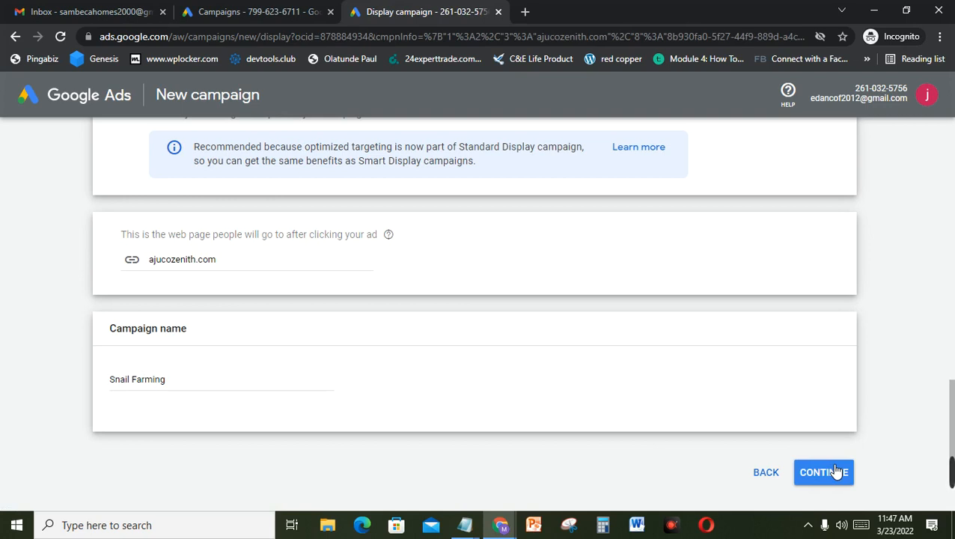
click(837, 471)
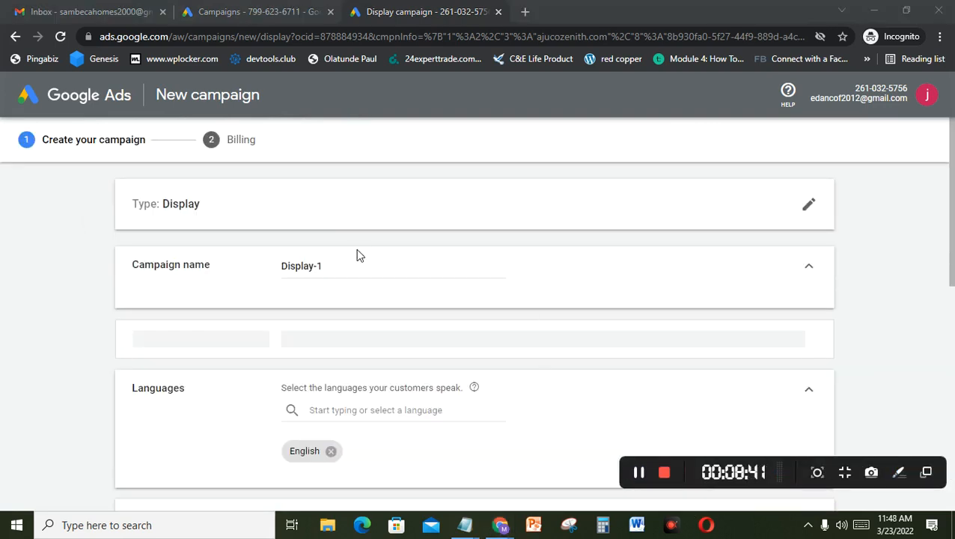
Replace the Display-1 campaign name in the campaign settings with Snail Farming.
triple_click(352, 271)
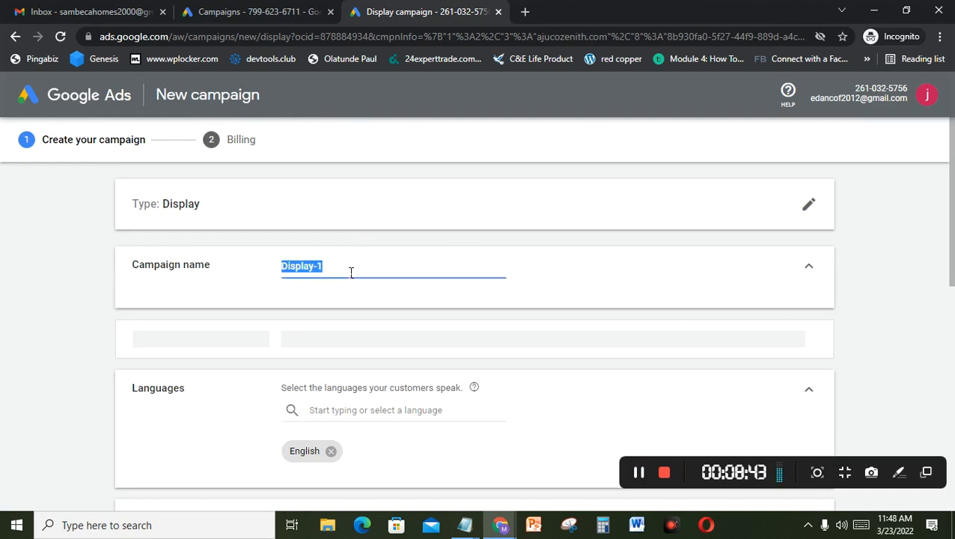
text(Sna)
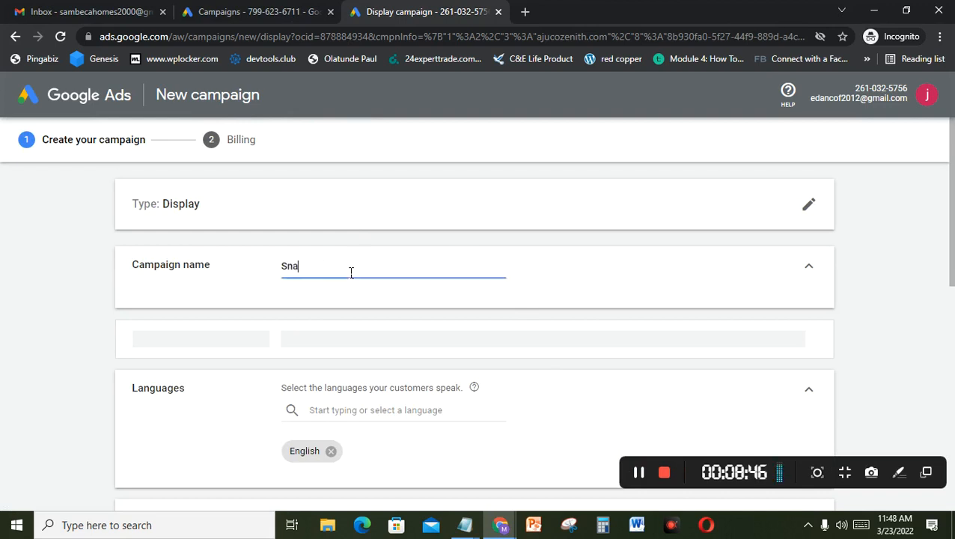
text(il )
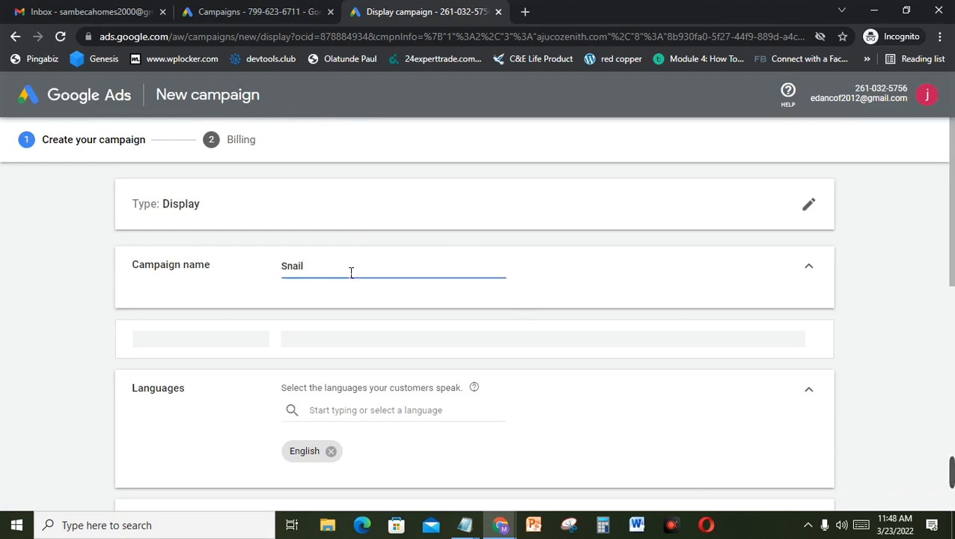
text(Farming)
mouse_move(951, 472)
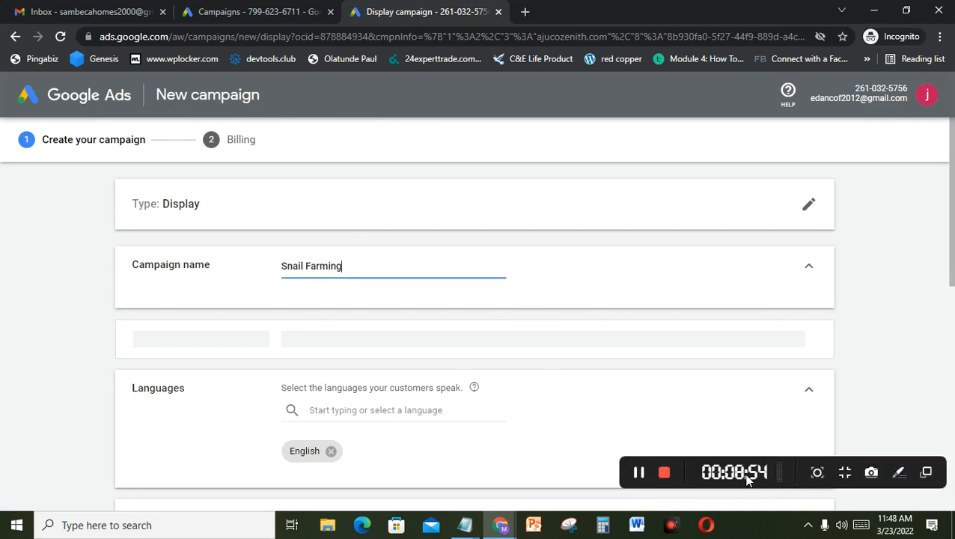
click(643, 474)
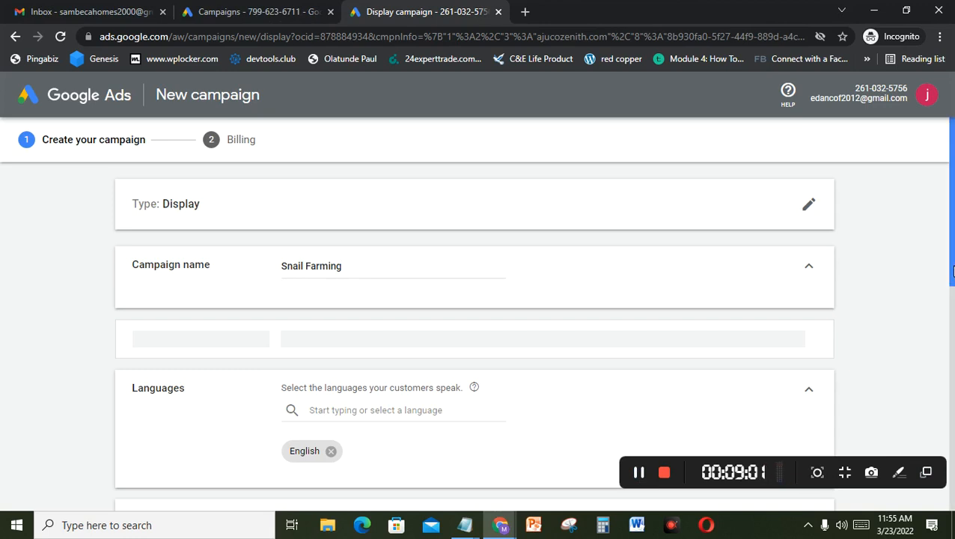
Add Dutch and French to English as languages the campaign's customers speak.
drag(952, 272, 952, 313)
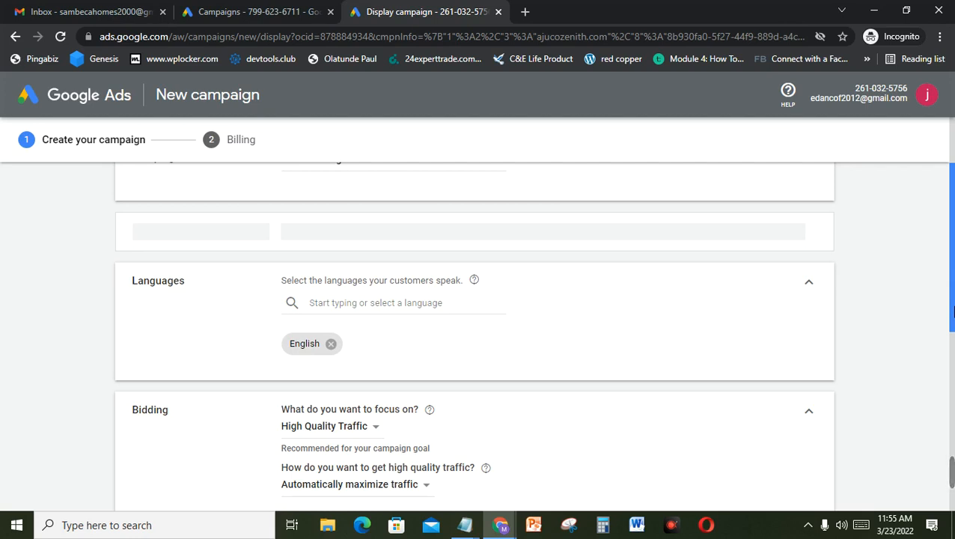
click(394, 311)
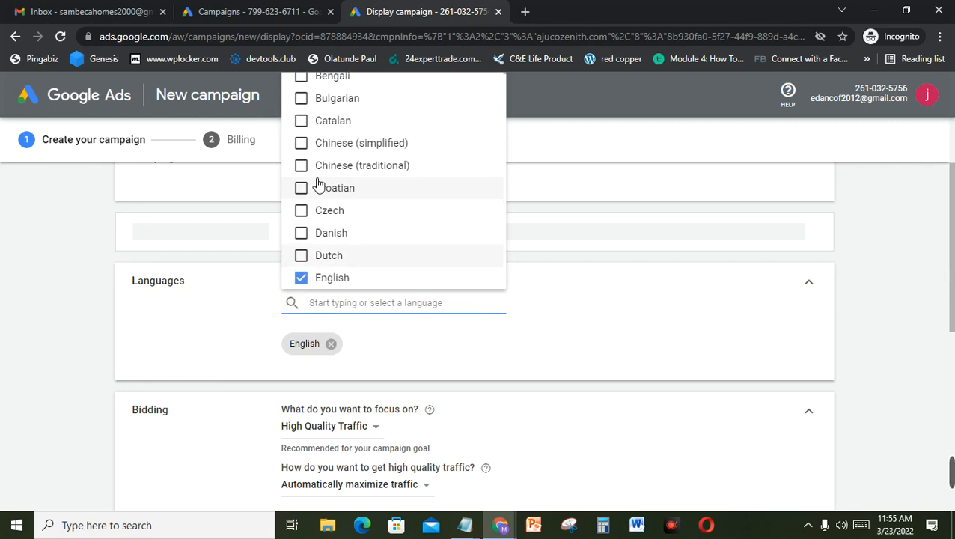
click(303, 256)
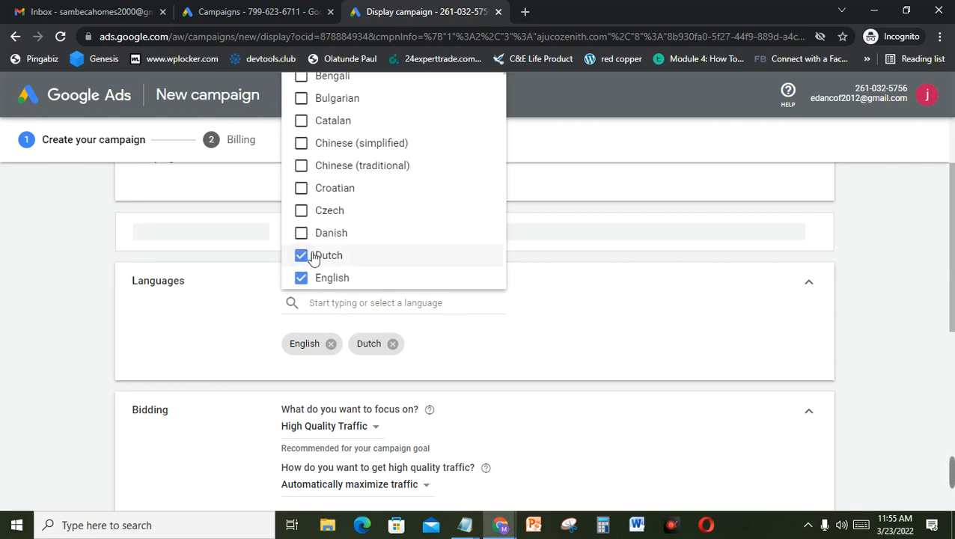
scroll(494, 229, down, 2)
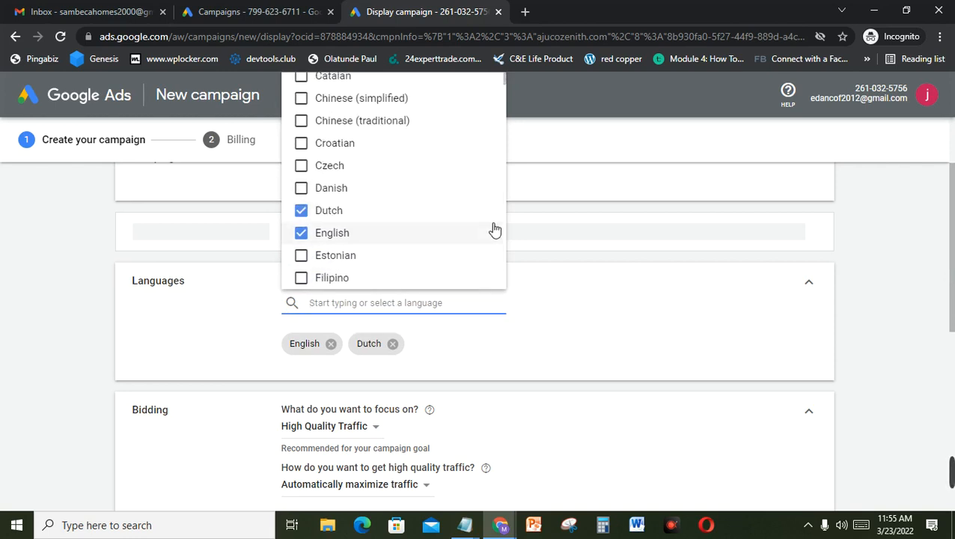
scroll(494, 229, down, 1)
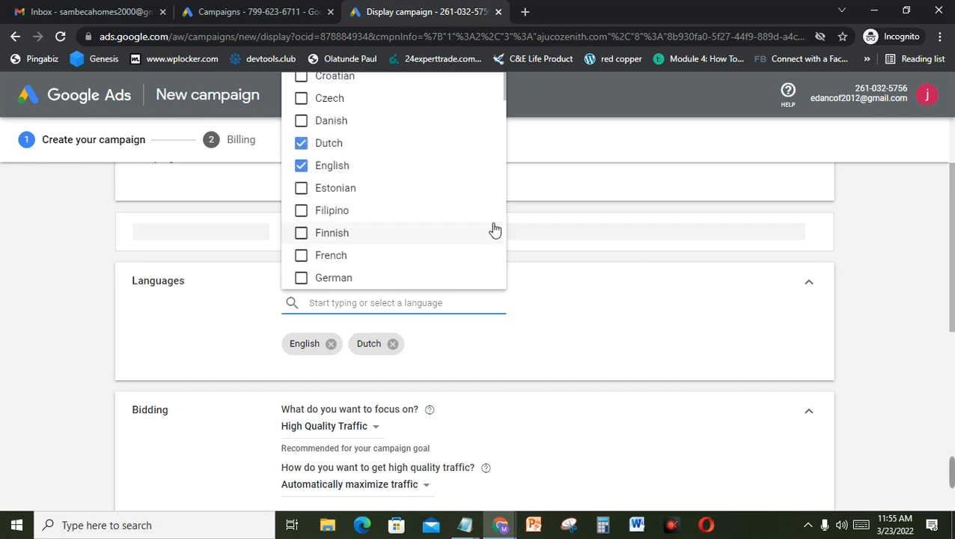
click(310, 259)
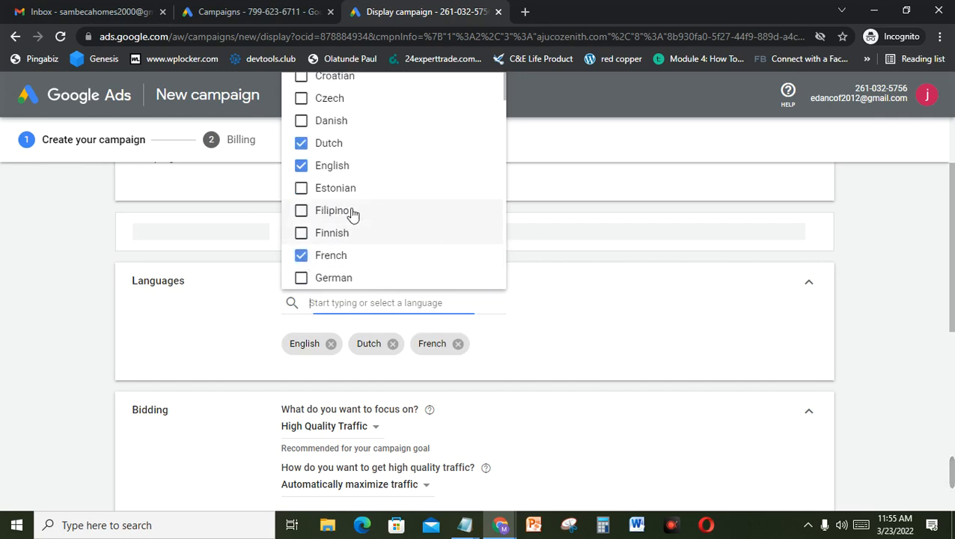
scroll(353, 215, down, 2)
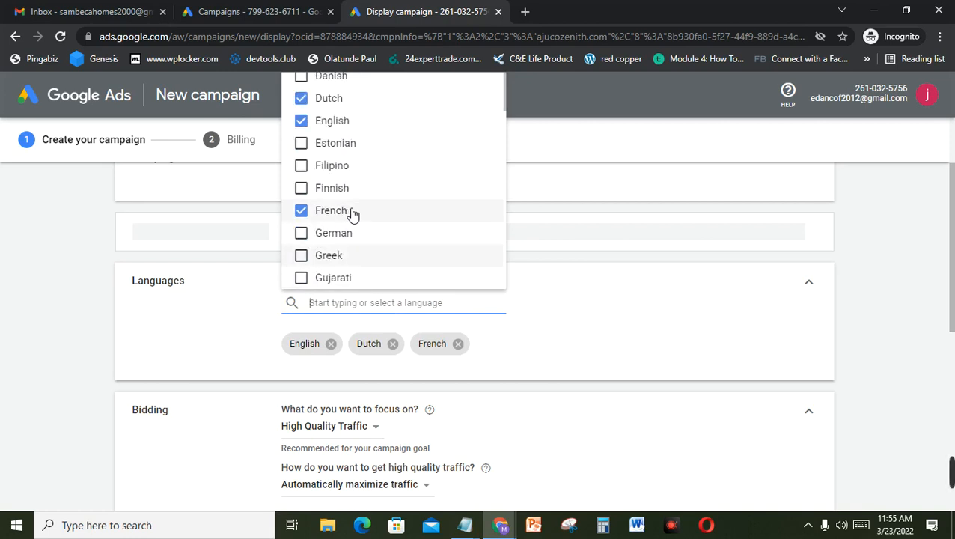
scroll(353, 215, down, 1)
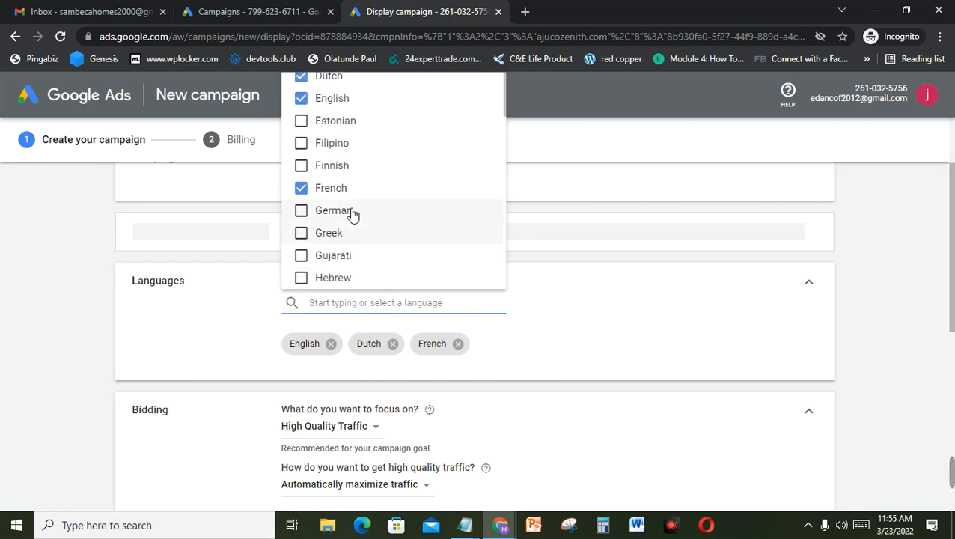
click(529, 310)
Remove French and Dutch from the campaign's languages, keeping only English.
click(459, 346)
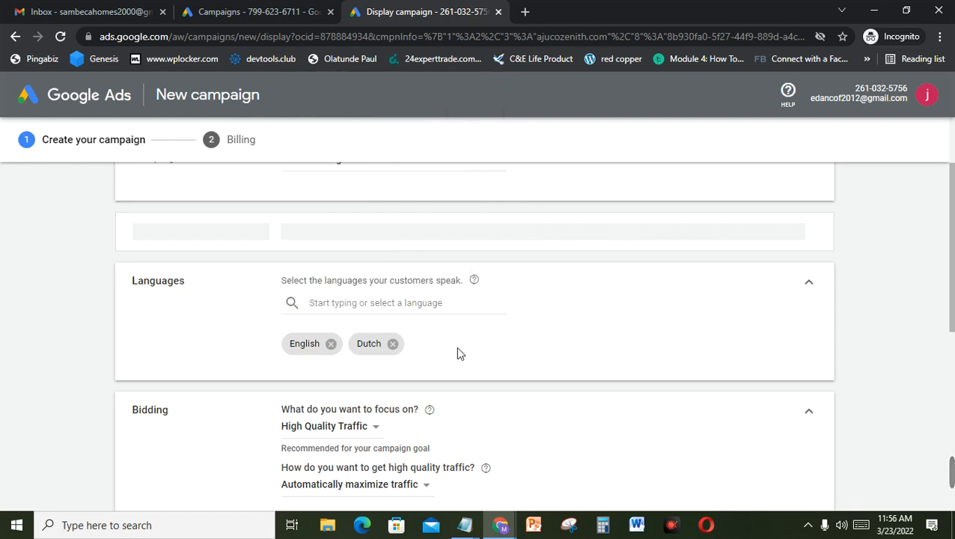
click(395, 345)
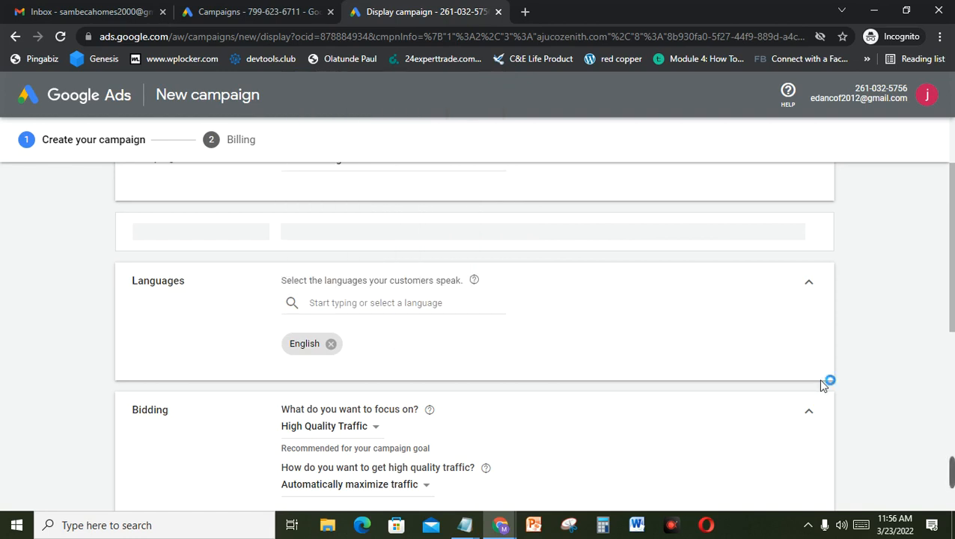
View the choices for what the campaign's bidding should focus on.
drag(953, 262, 954, 354)
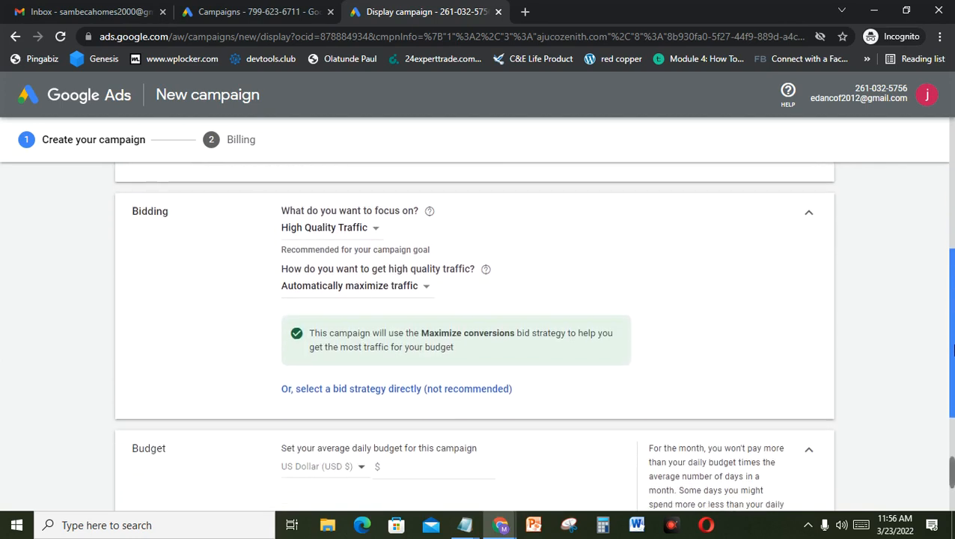
mouse_move(951, 473)
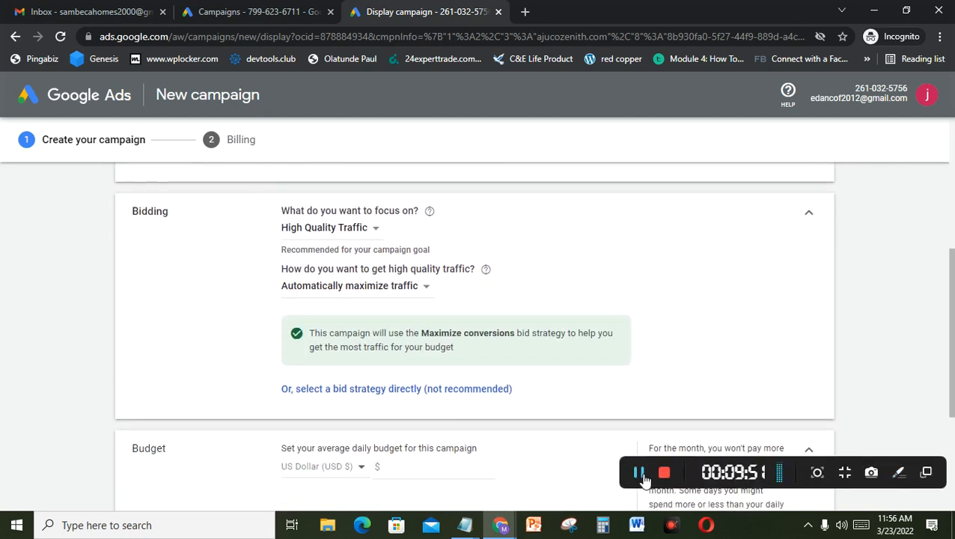
click(642, 474)
click(455, 229)
click(373, 230)
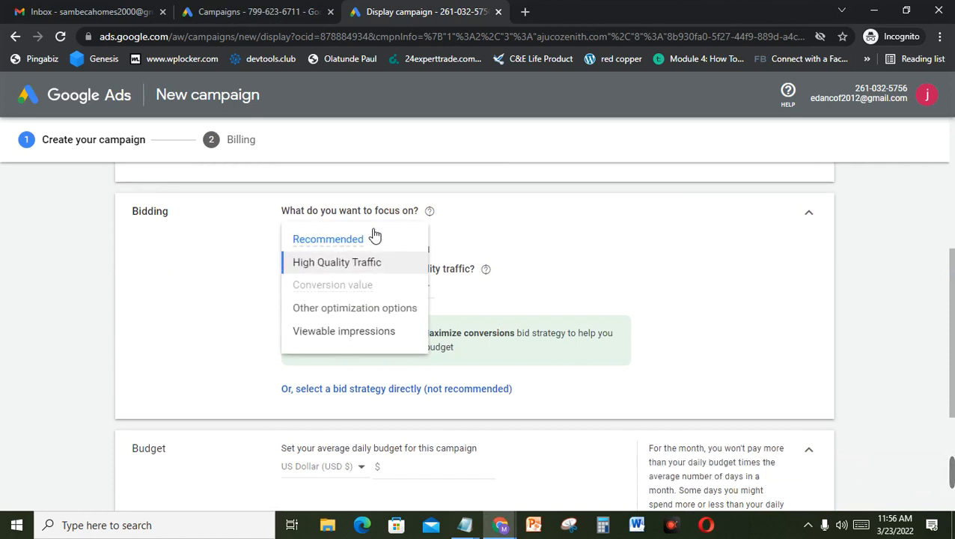
Switch to the Google Ad All notes in Notepad and read through the account setup, billing and Google Analytics tracking instructions.
mouse_move(467, 528)
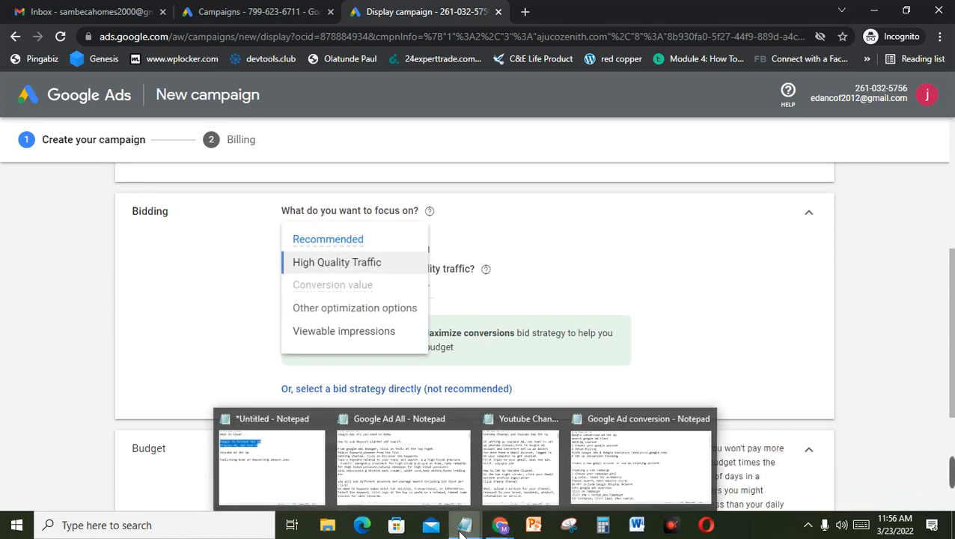
click(412, 438)
click(550, 324)
key(Down)
key(Down)
key(Down)
key(Down)
key(Down)
key(Down)
key(Down)
key(Down)
key(Down)
key(Down)
key(Down)
key(Down)
key(Down)
key(Down)
key(Down)
key(Down)
key(Down)
key(Down)
key(Down)
key(Down)
key(Down)
key(Down)
key(Down)
key(Down)
key(Down)
key(Down)
key(Down)
key(Down)
key(Down)
key(Down)
key(Down)
key(Down)
key(Down)
key(Down)
key(Down)
key(Down)
key(Down)
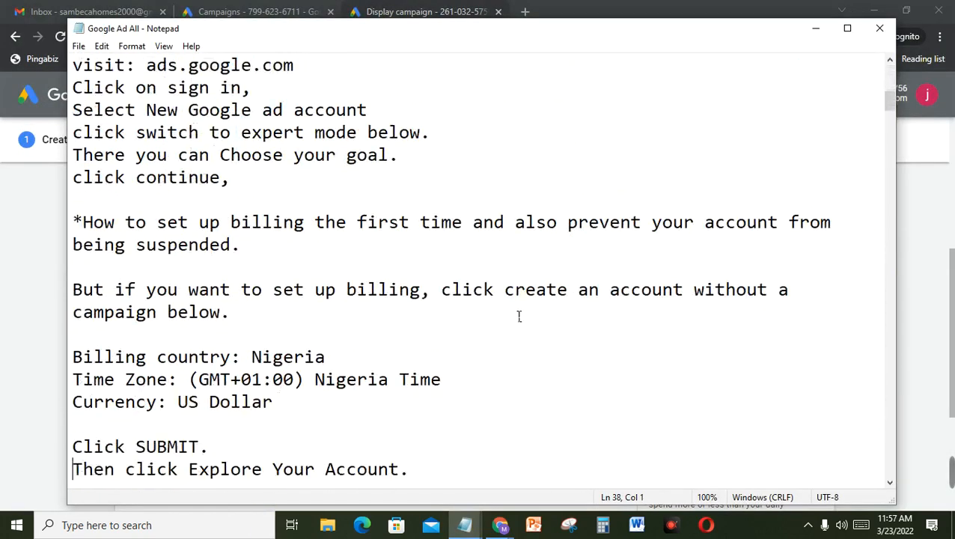
key(Down)
key(Down)
key(Down)
key(Down)
key(Down)
key(Down)
key(Down)
key(Down)
key(Down)
key(Down)
key(Down)
key(Down)
key(Down)
key(Down)
key(Down)
key(Down)
key(Down)
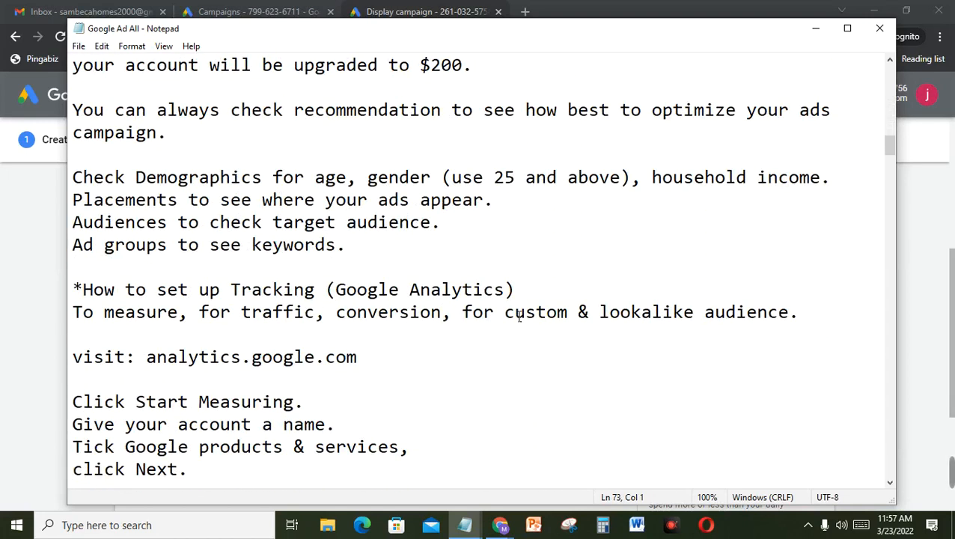
key(Down)
key(Down)
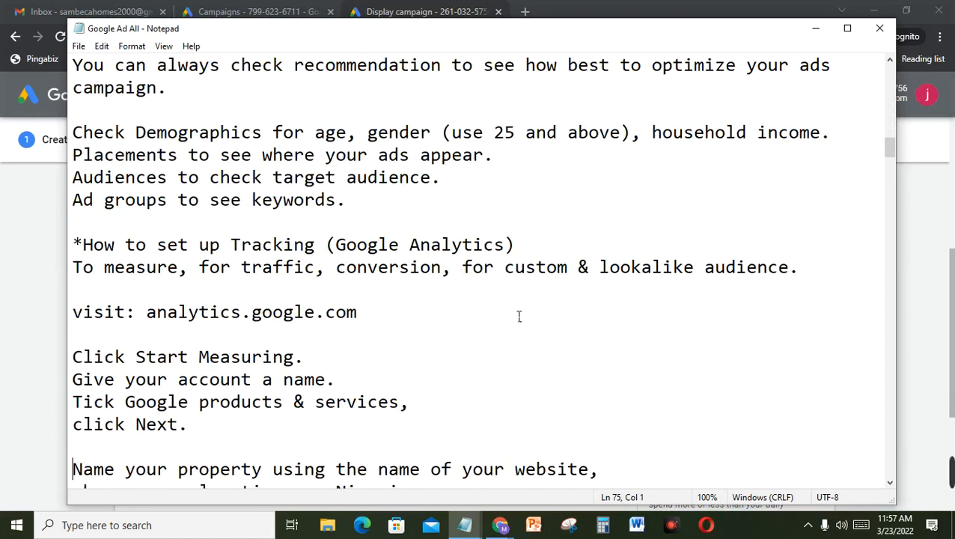
key(Down)
key(Down)
key(Down)
key(Down)
key(Down)
key(Down)
key(Down)
key(Down)
key(Down)
key(Down)
key(Down)
key(Down)
key(Down)
key(Down)
key(Down)
key(Down)
key(Down)
key(Down)
key(Down)
key(Down)
key(Down)
key(Down)
key(Down)
key(Down)
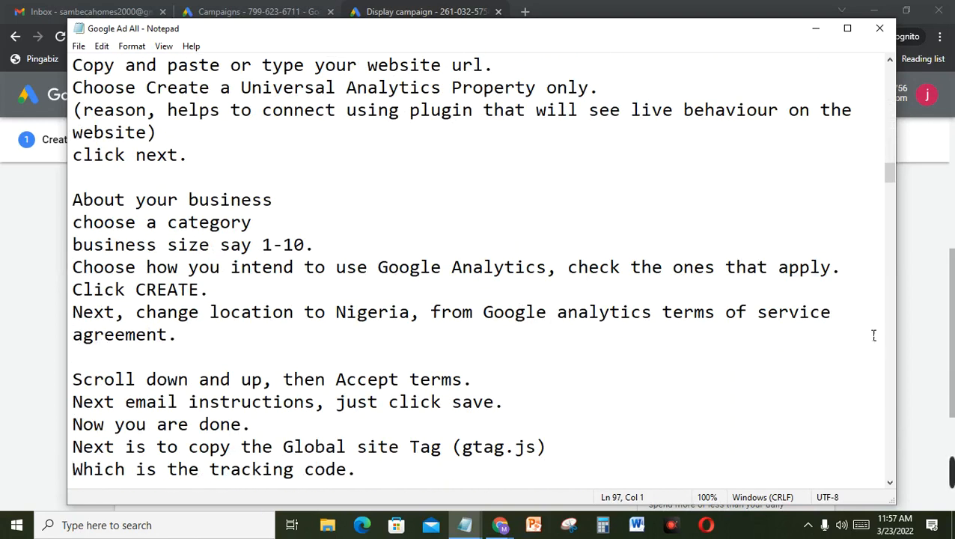
Switch back to the Google Ads campaign page in Chrome and choose High Quality Traffic as the bidding focus.
click(910, 316)
click(377, 261)
click(373, 230)
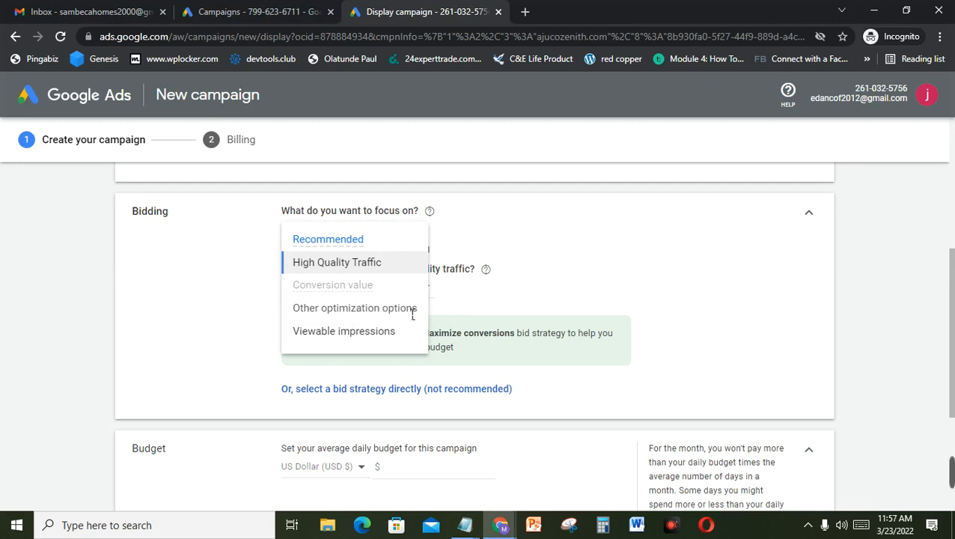
click(464, 302)
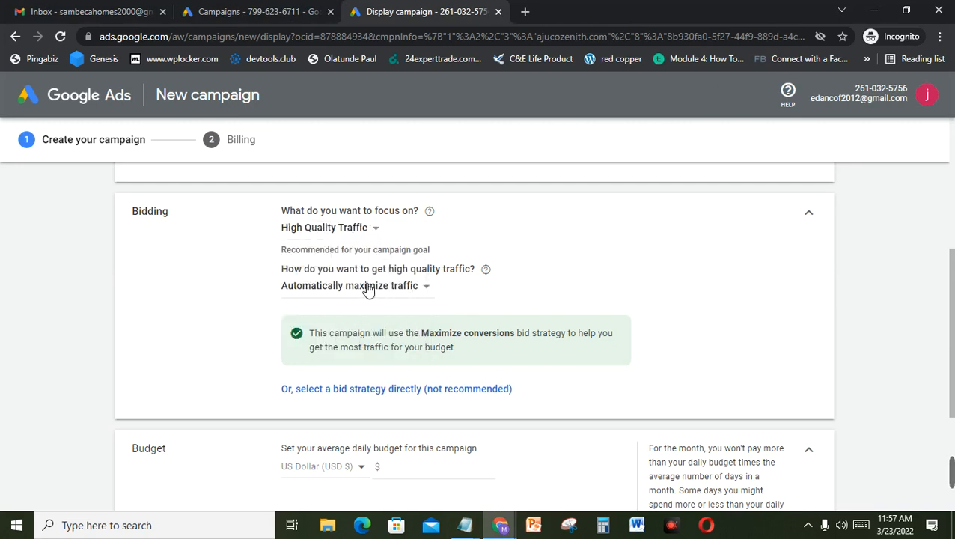
Try manually set bids for high quality traffic, and instead select the Maximize conversions bid strategy directly.
click(367, 289)
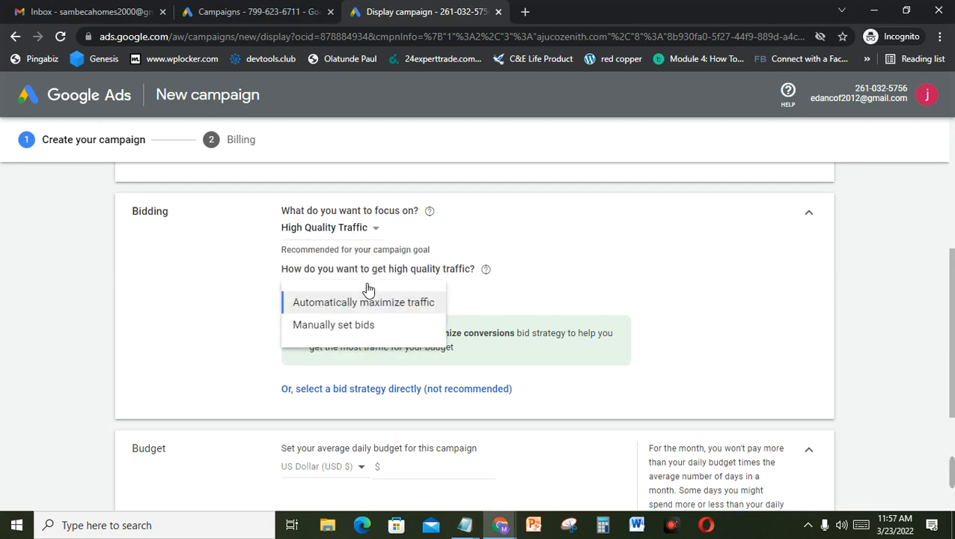
click(331, 329)
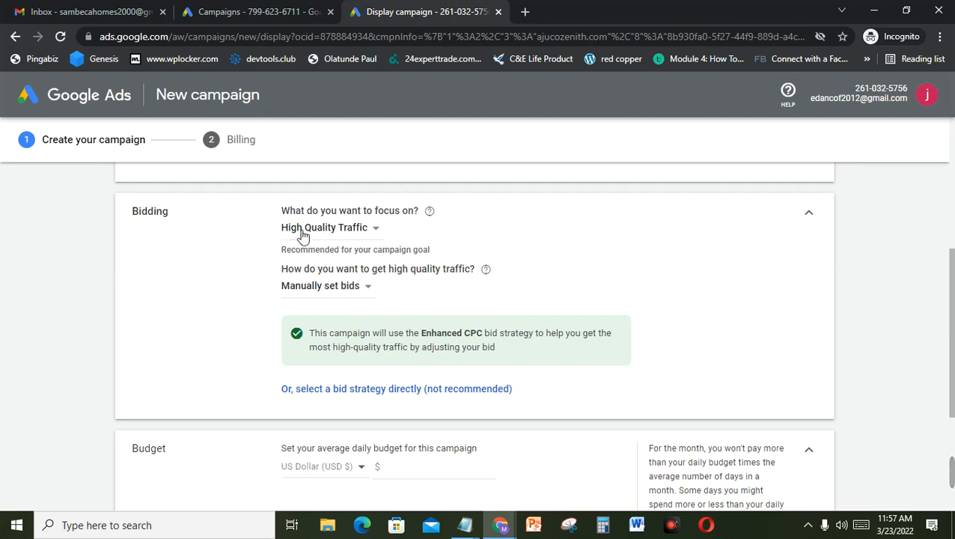
click(378, 391)
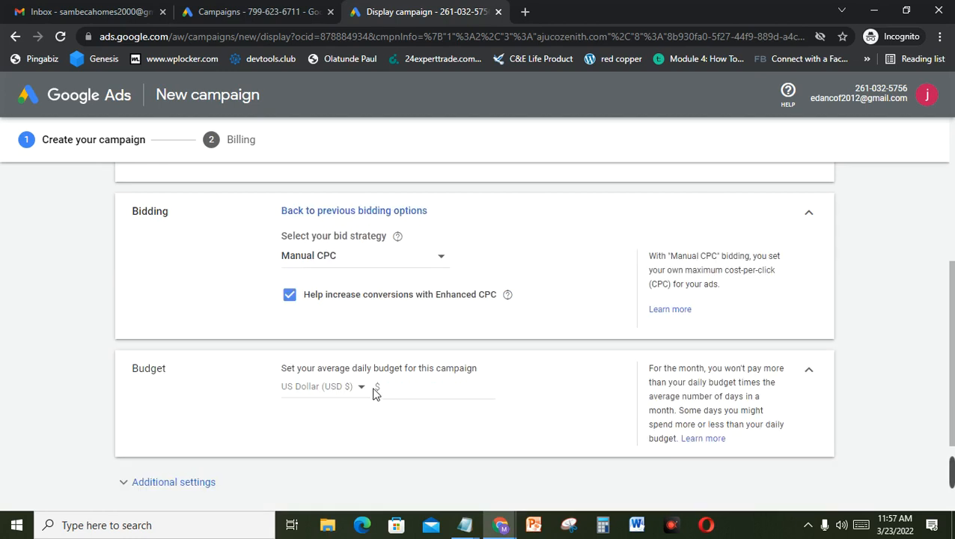
click(406, 267)
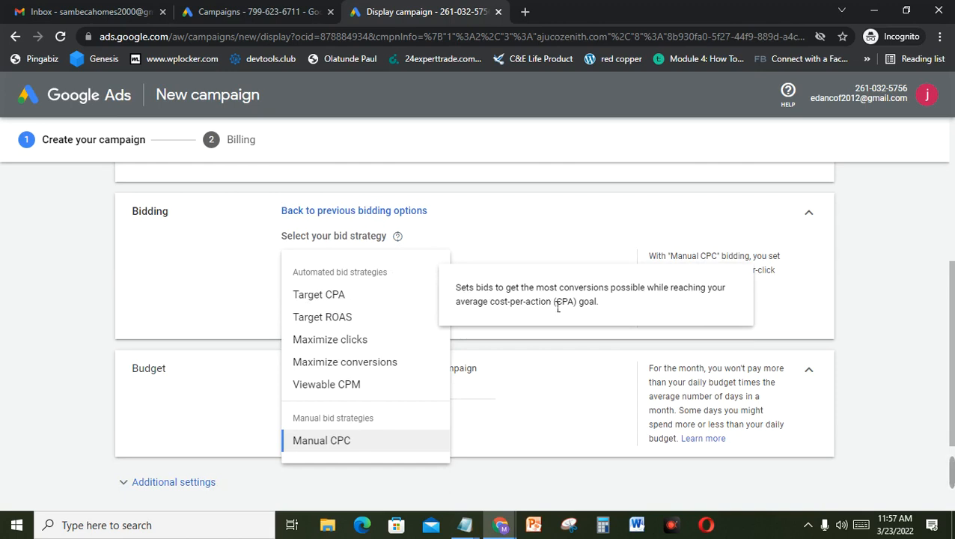
click(330, 364)
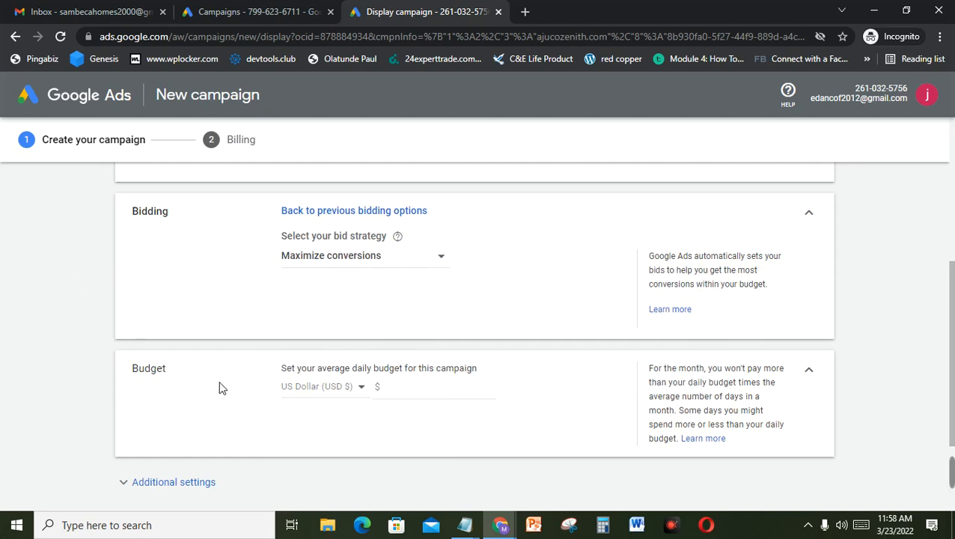
Set the campaign's average daily budget to 10.00 US dollars and check the available currencies.
drag(953, 334, 953, 374)
scroll(952, 374, up, 5)
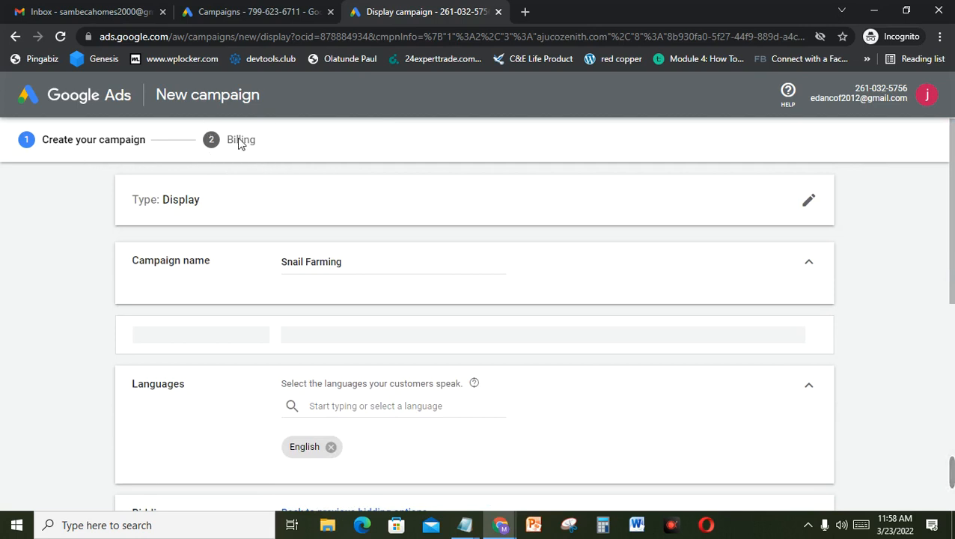
drag(952, 210, 952, 419)
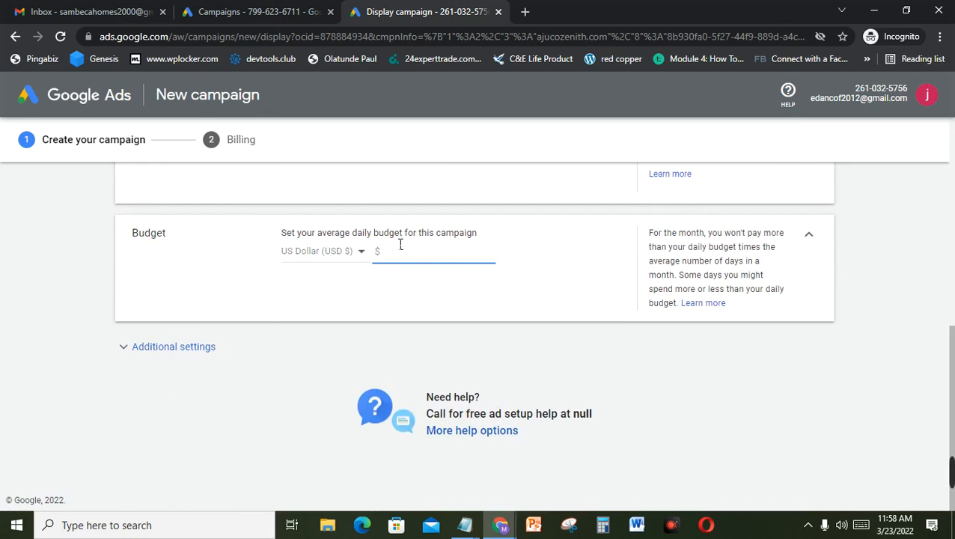
text(10)
click(358, 255)
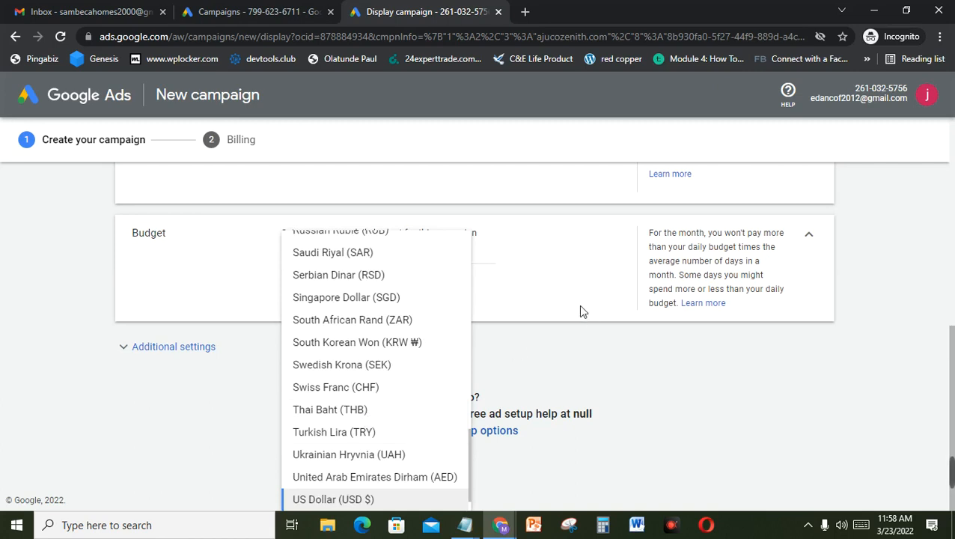
click(546, 284)
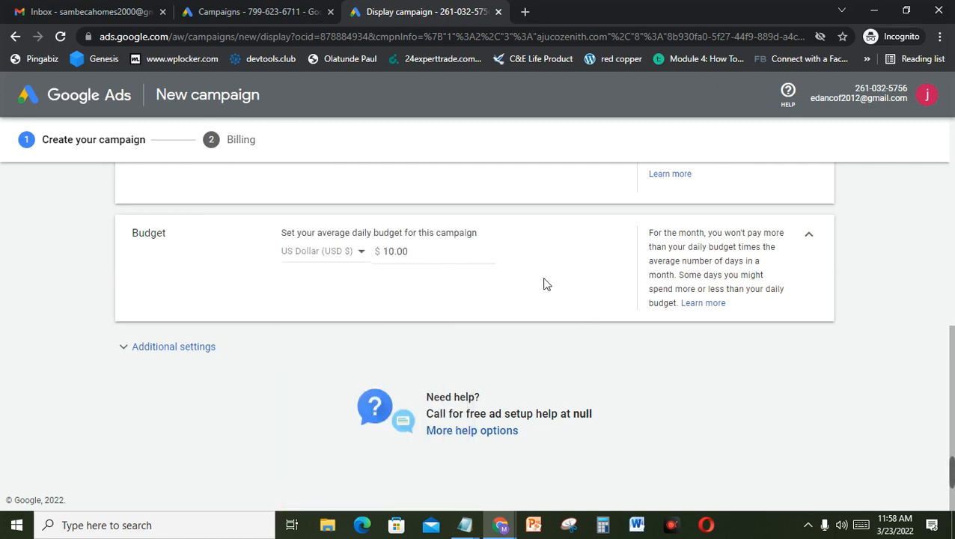
Expand the campaign's additional settings and examine the ad rotation options.
click(139, 348)
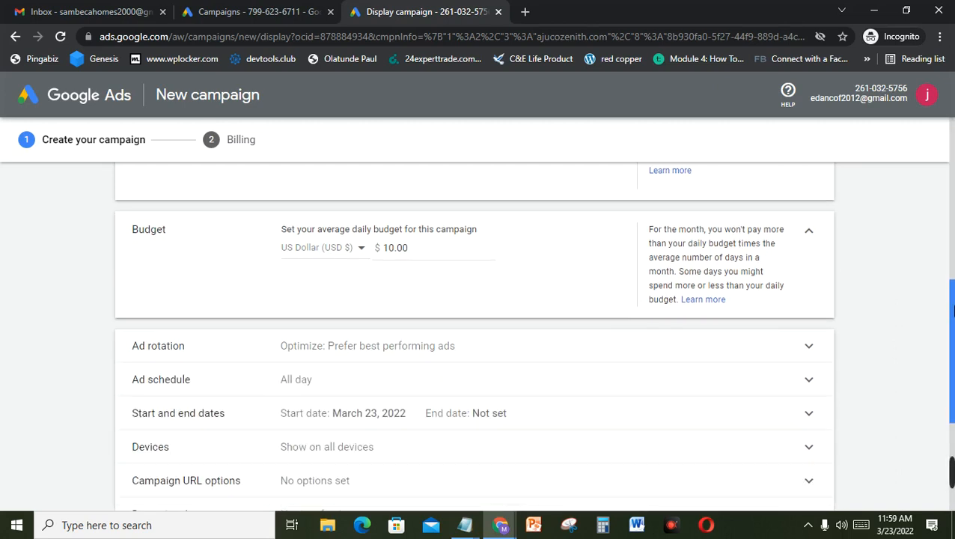
scroll(952, 311, down, 1)
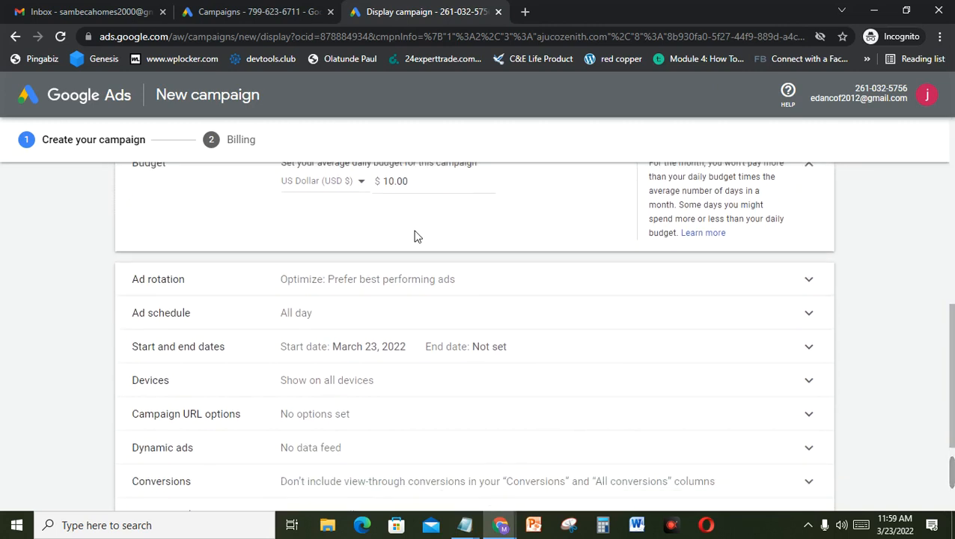
click(325, 290)
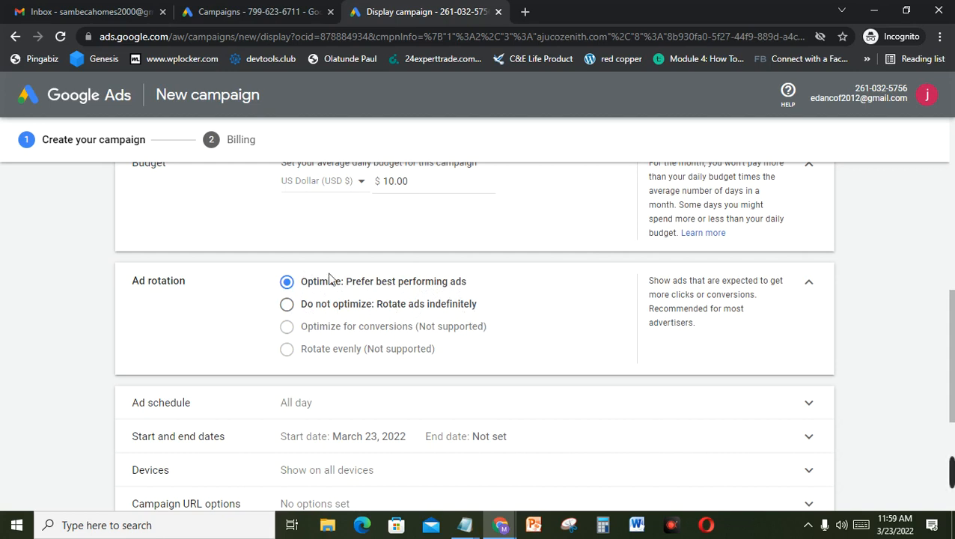
click(810, 287)
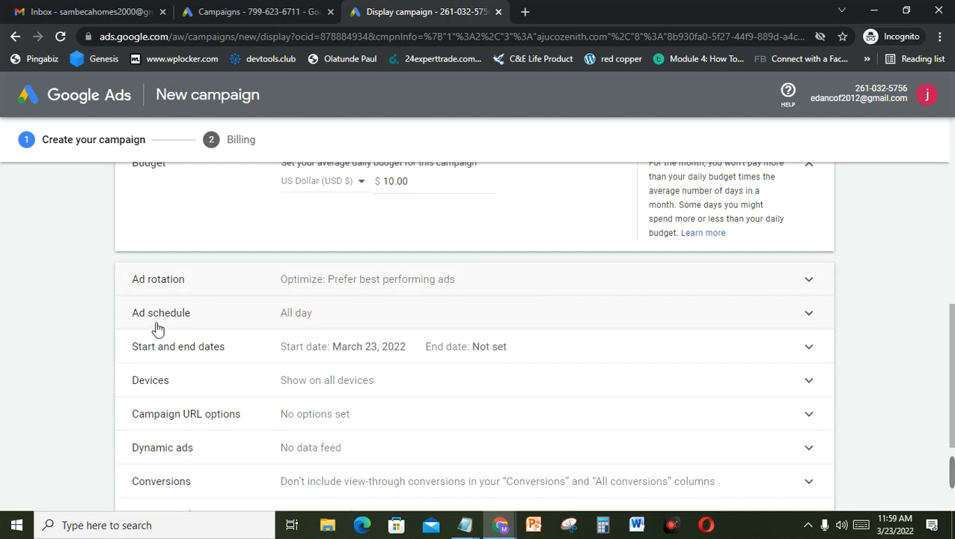
Add a second row to the ad schedule, setting the first row to Mondays - Fridays and the second to Mondays.
click(334, 326)
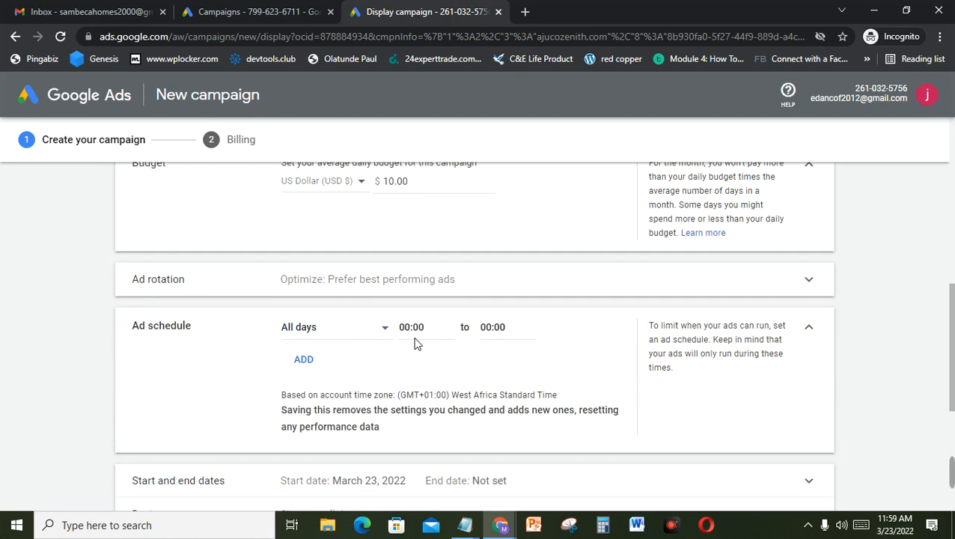
click(301, 362)
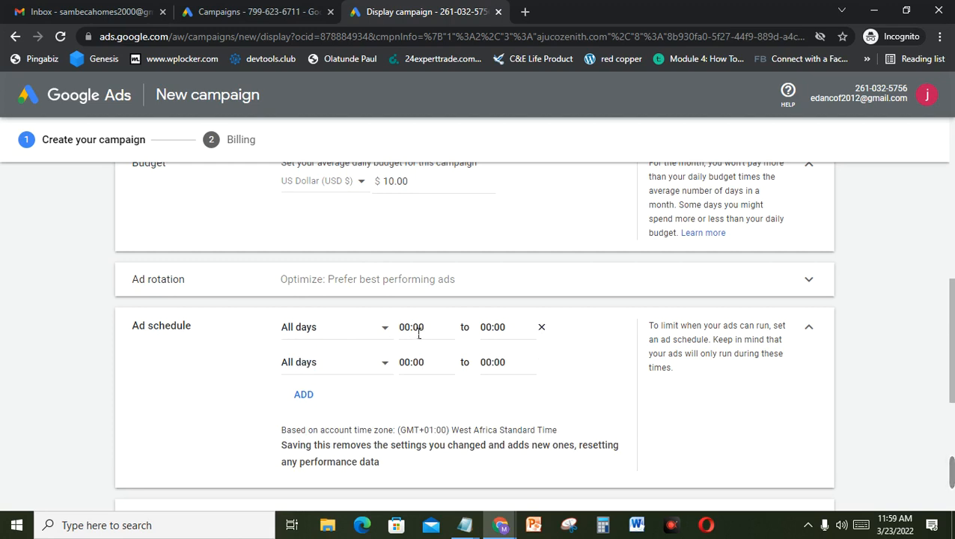
click(385, 329)
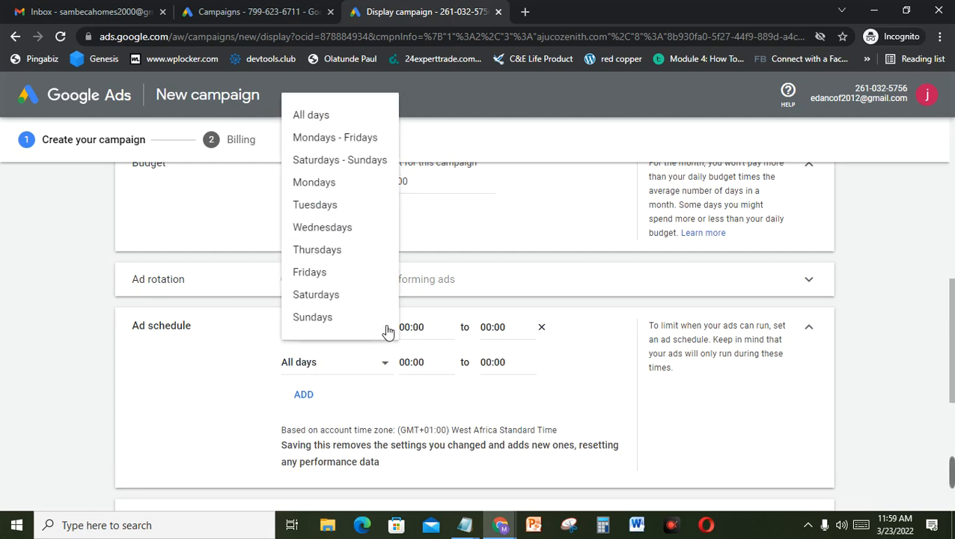
click(336, 140)
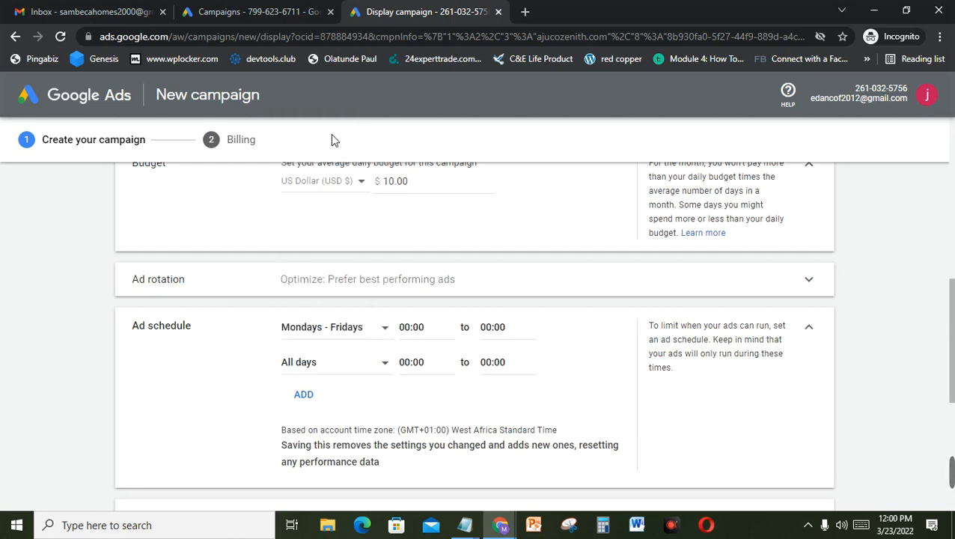
click(341, 364)
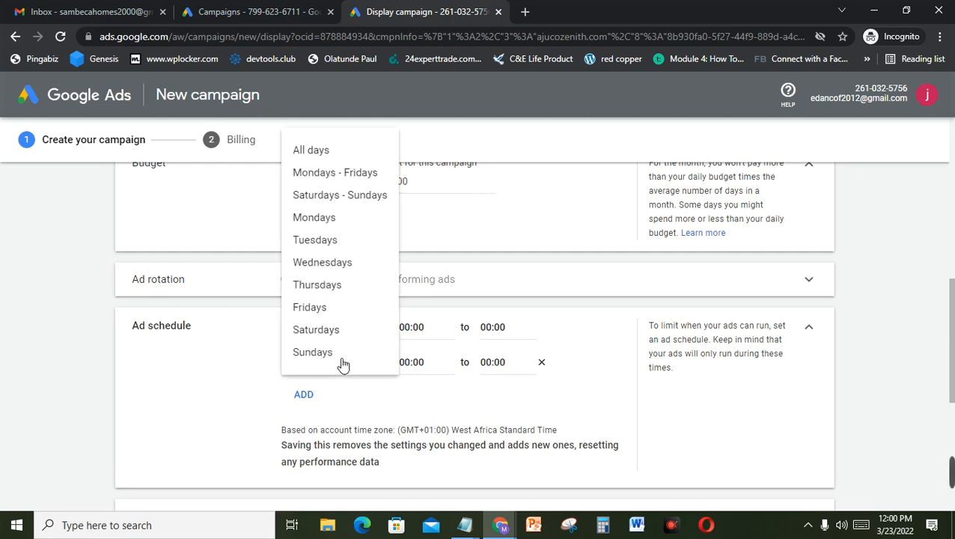
click(323, 221)
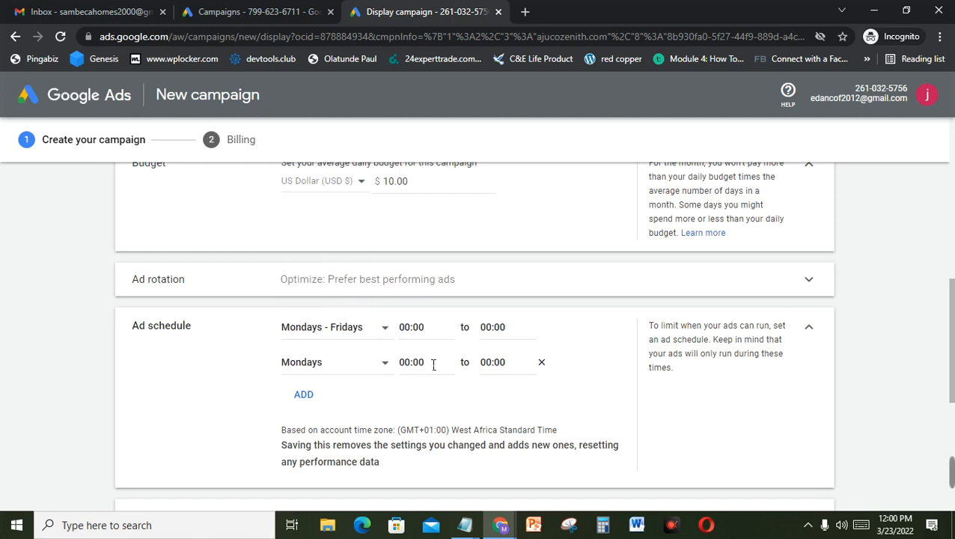
Check the start and end time choices of both ad schedule rows, and remove the Mondays row.
click(418, 330)
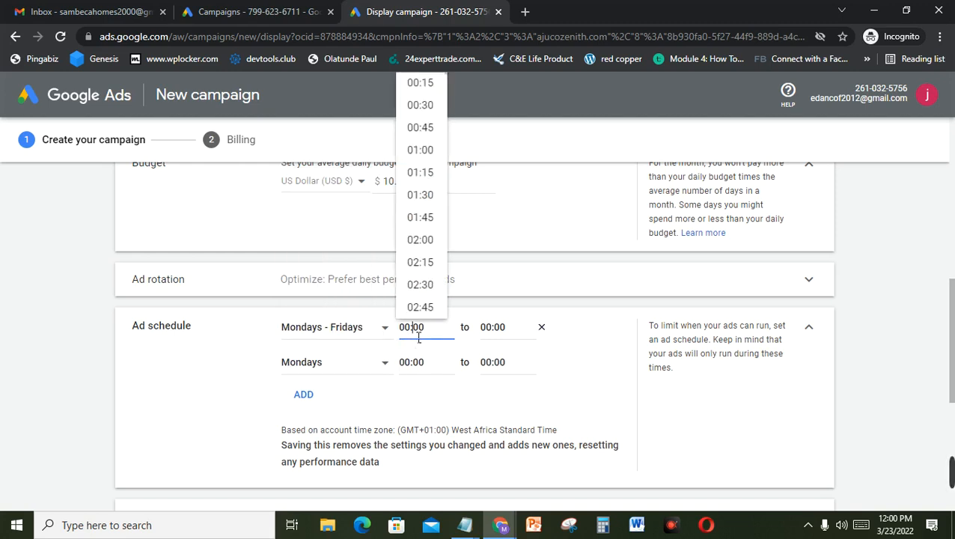
click(512, 334)
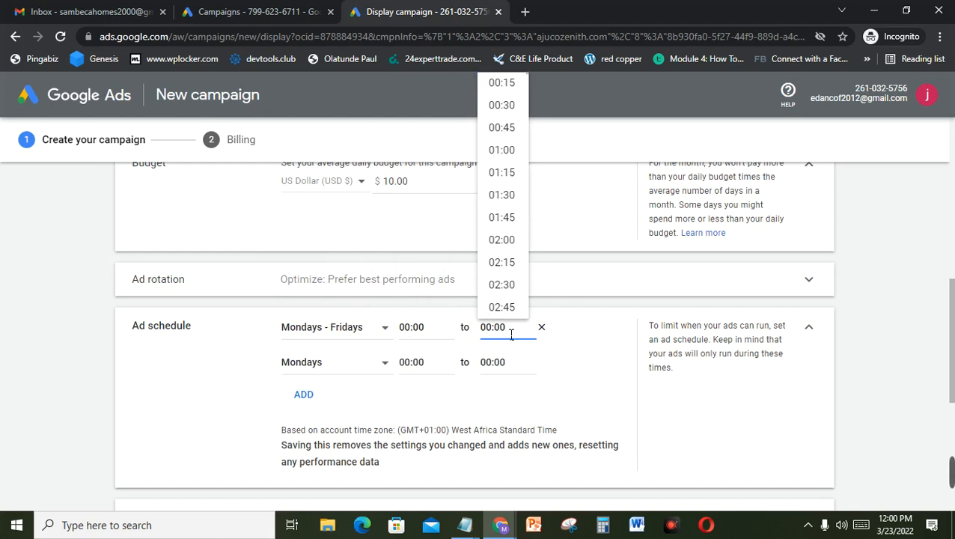
click(325, 372)
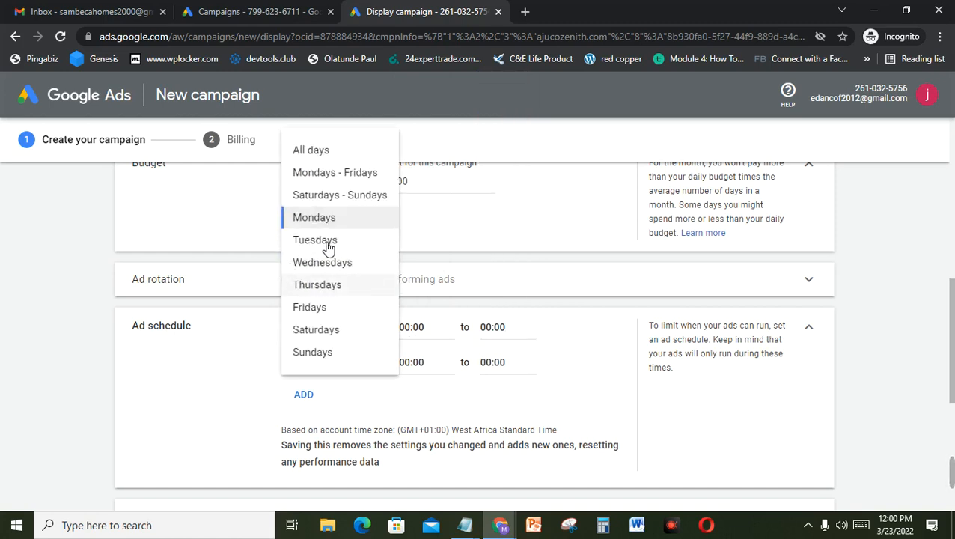
click(422, 364)
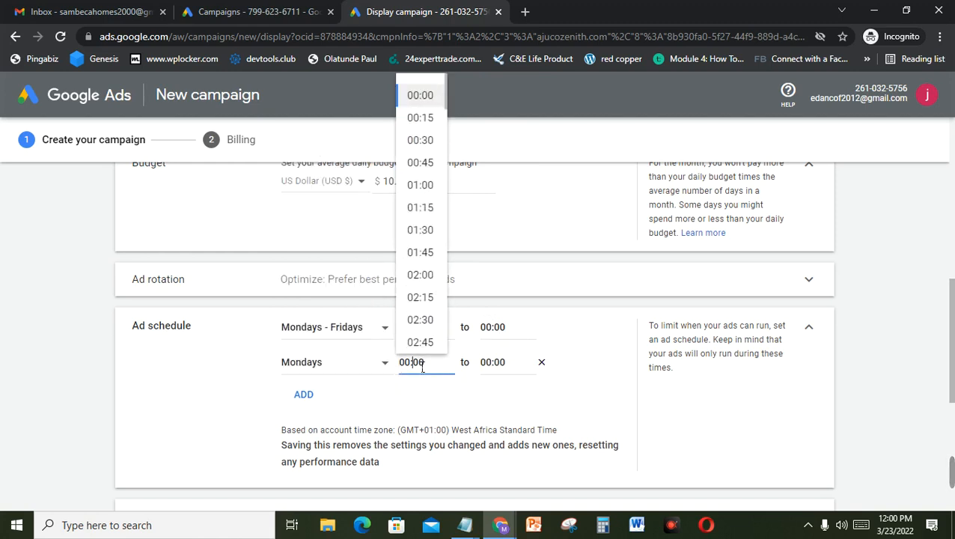
click(521, 366)
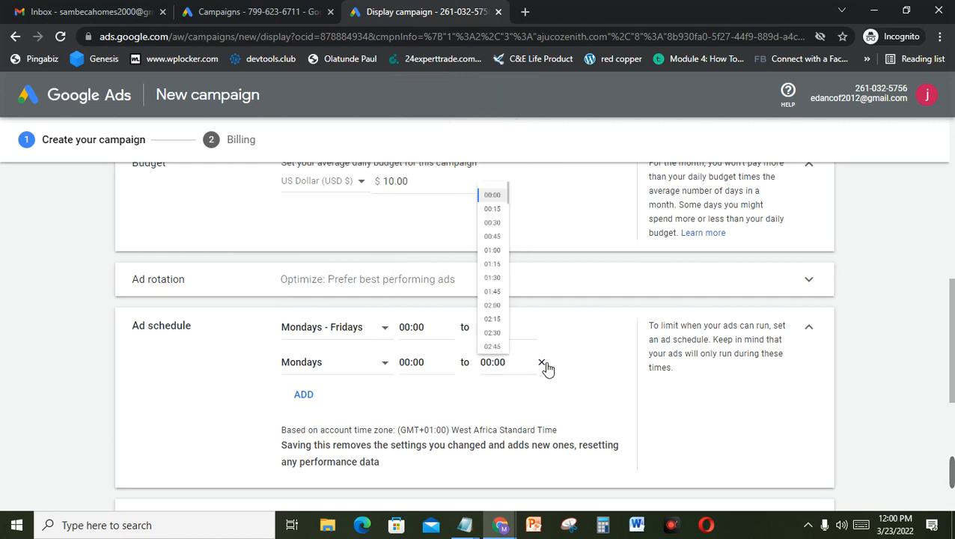
click(543, 363)
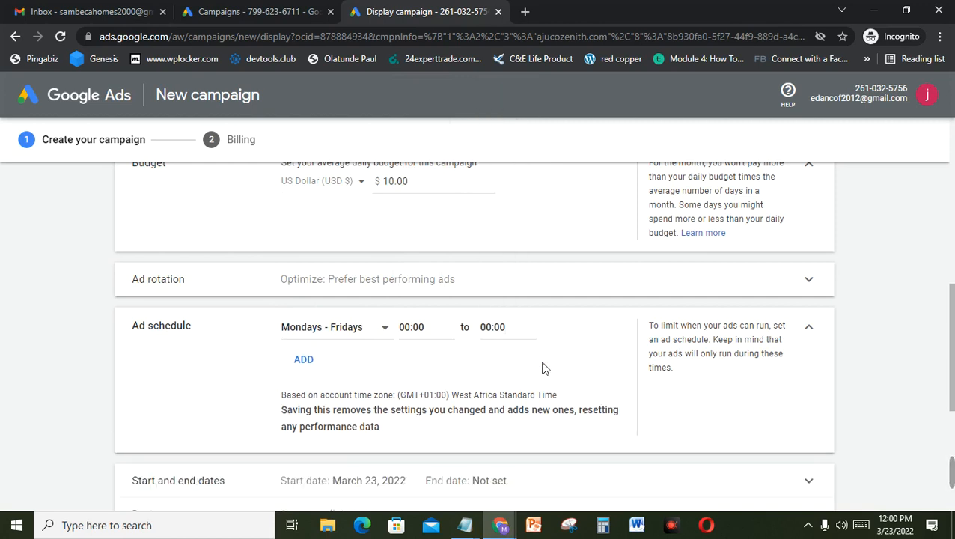
Set the ad schedule row to All days, and check its day and end time choices.
click(357, 335)
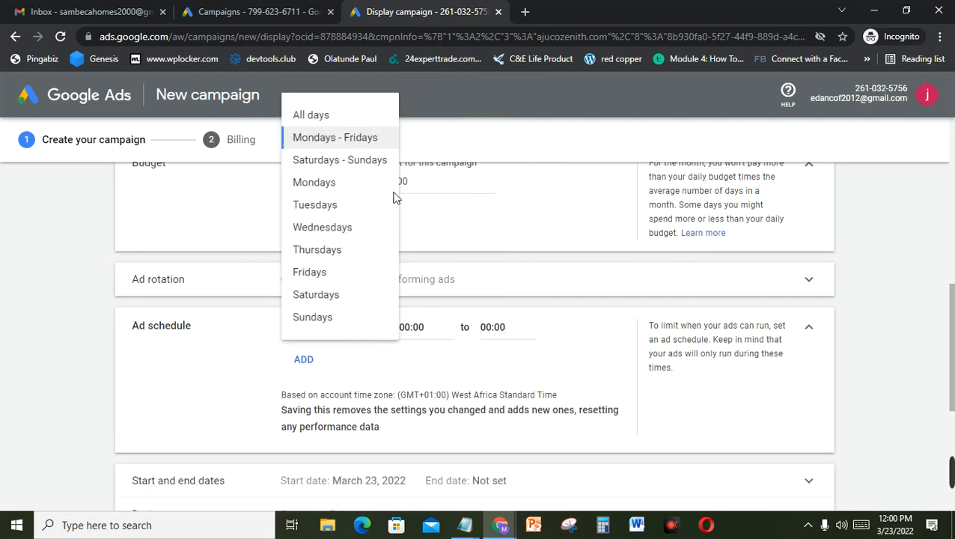
click(314, 119)
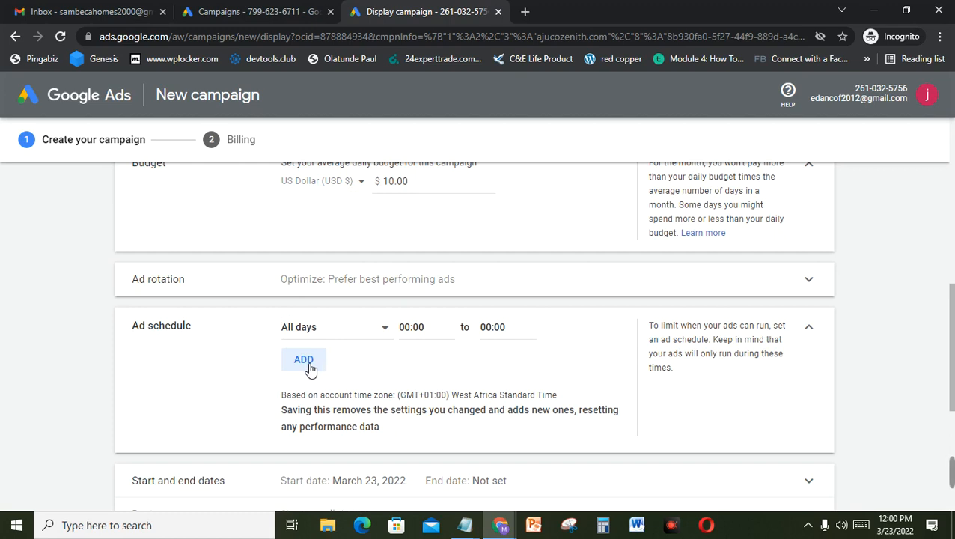
mouse_move(951, 477)
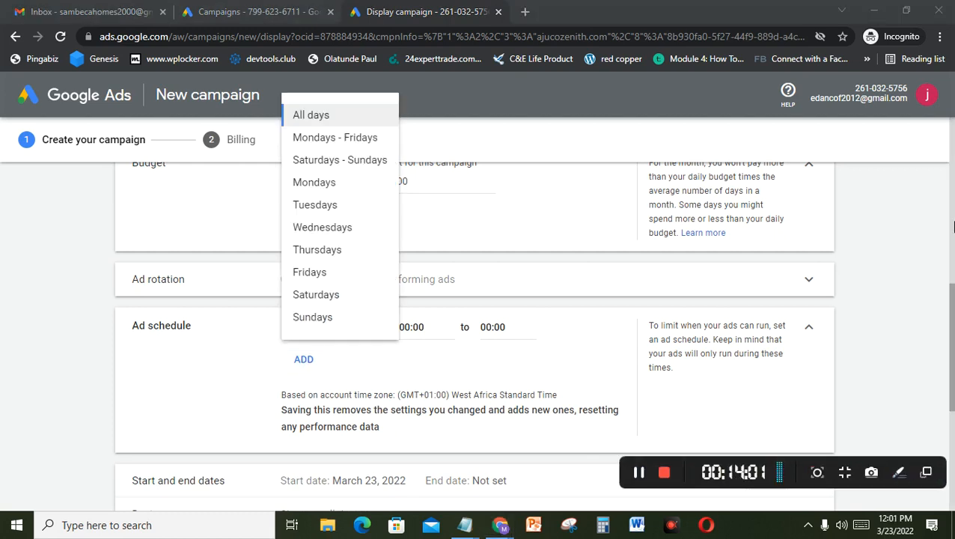
click(538, 328)
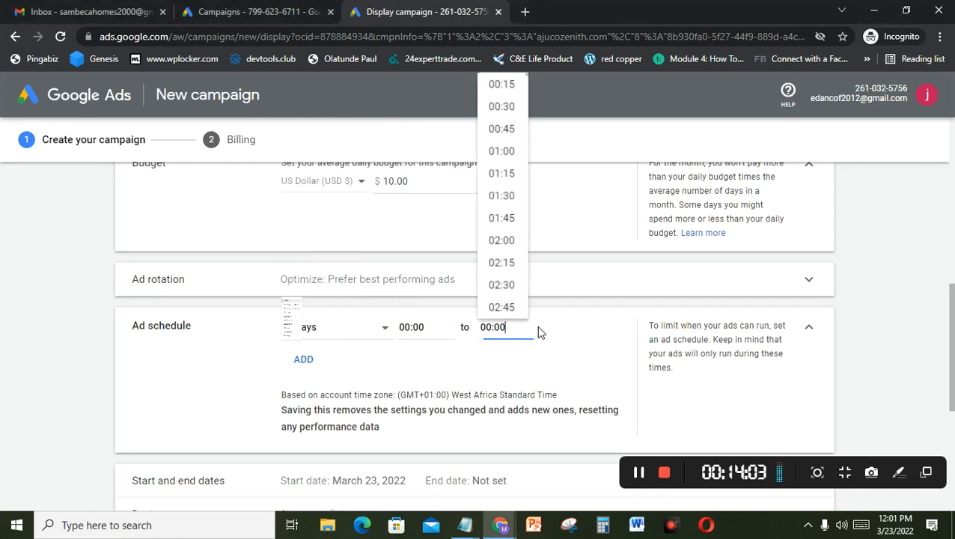
click(361, 342)
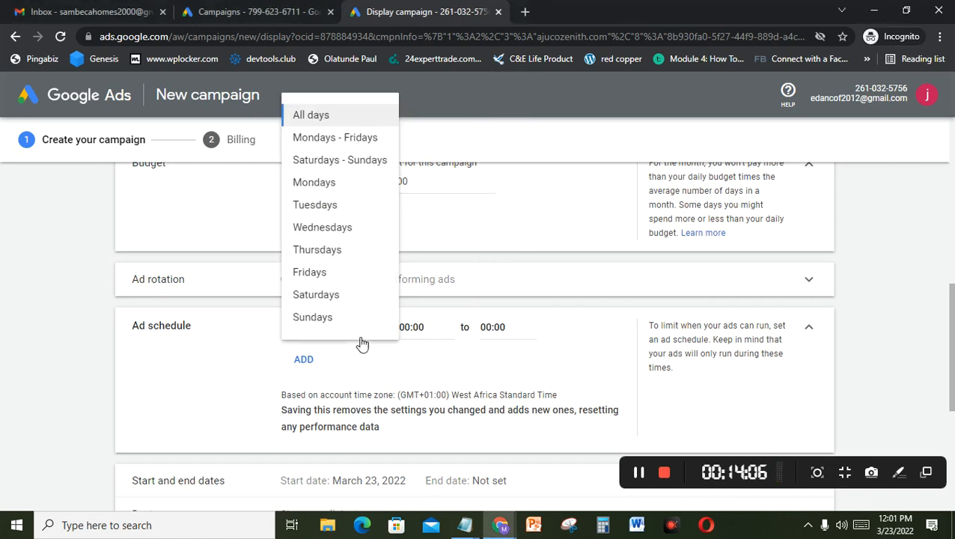
click(528, 334)
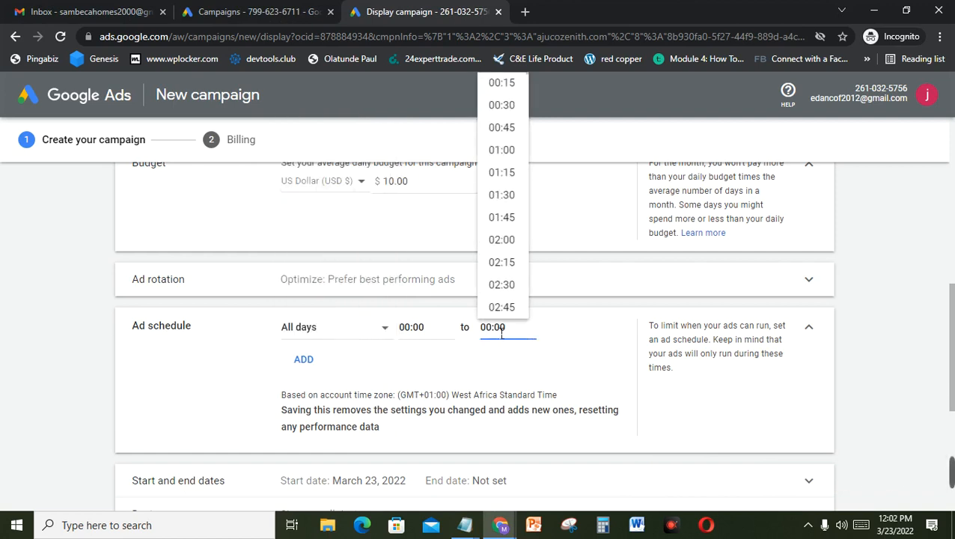
click(383, 333)
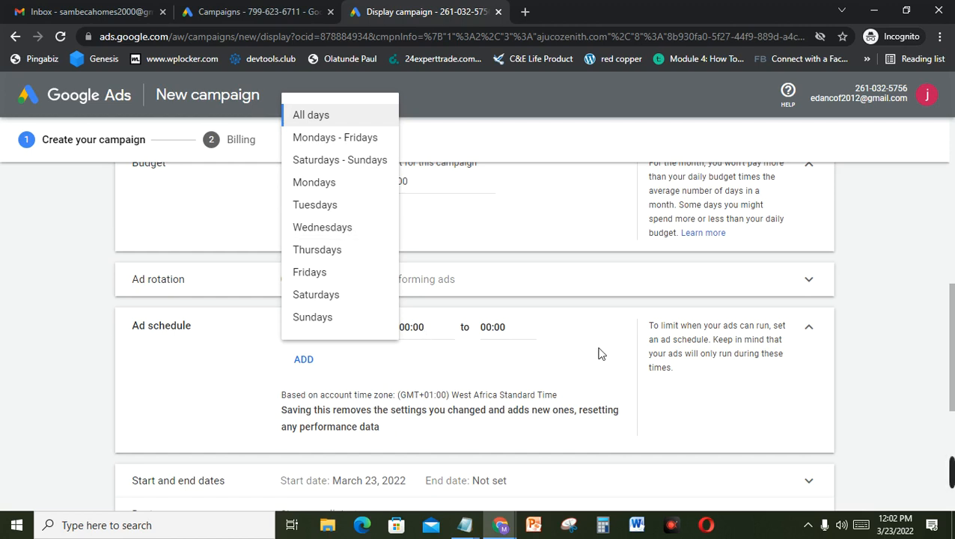
click(569, 349)
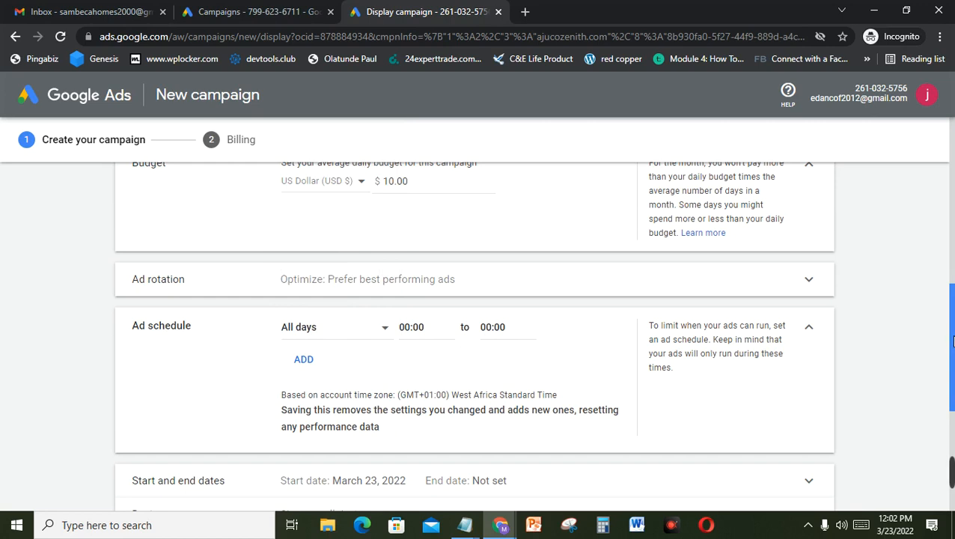
Expand the campaign's start and end dates and examine the start date calendar without picking another date.
scroll(953, 341, down, 3)
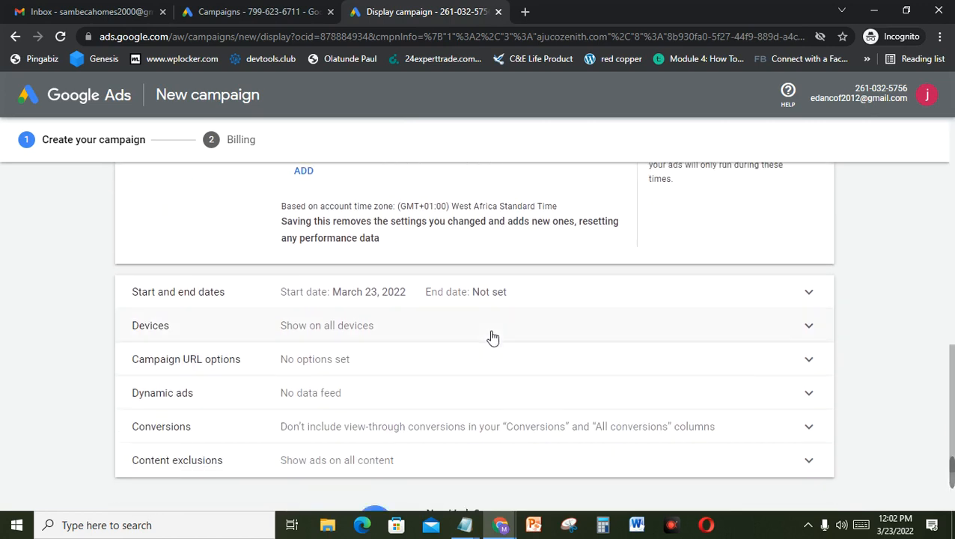
click(316, 298)
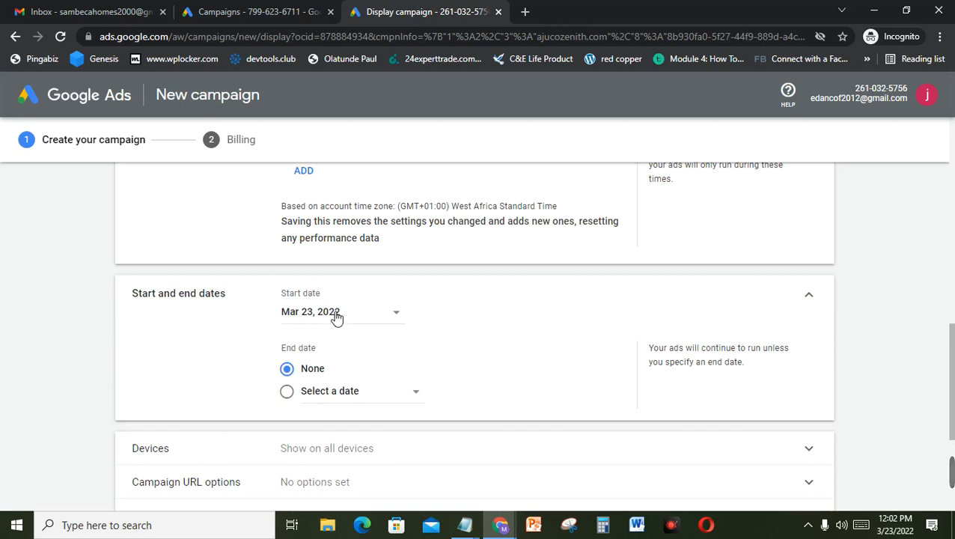
click(336, 317)
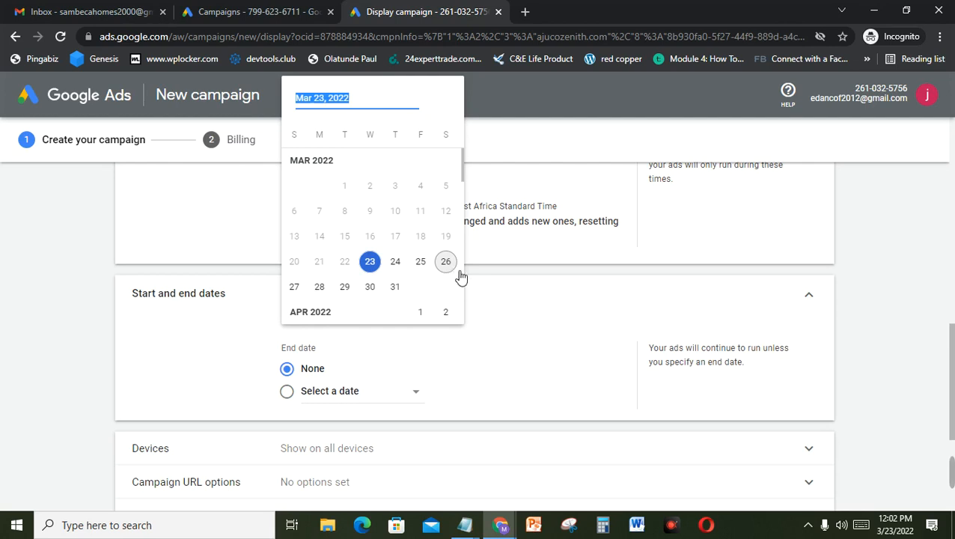
scroll(952, 337, up, 2)
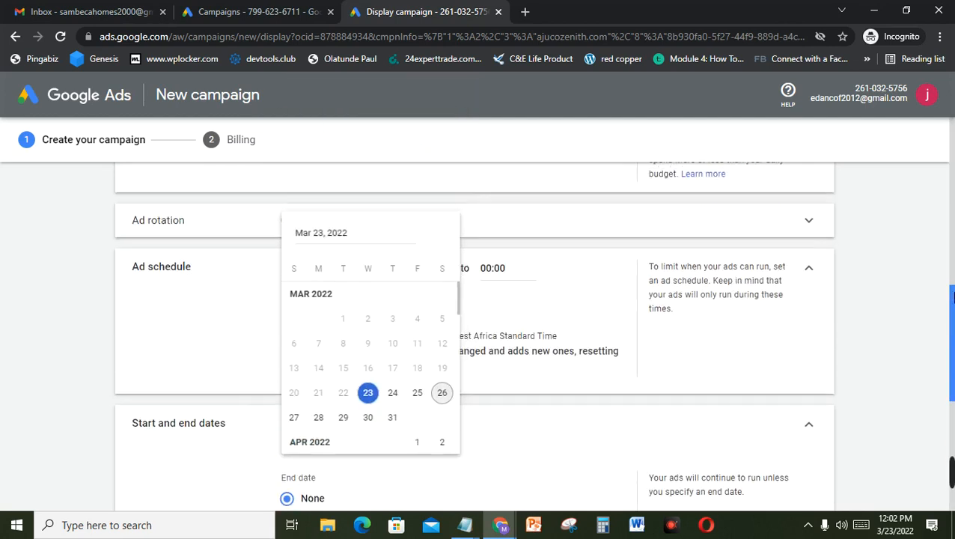
click(701, 302)
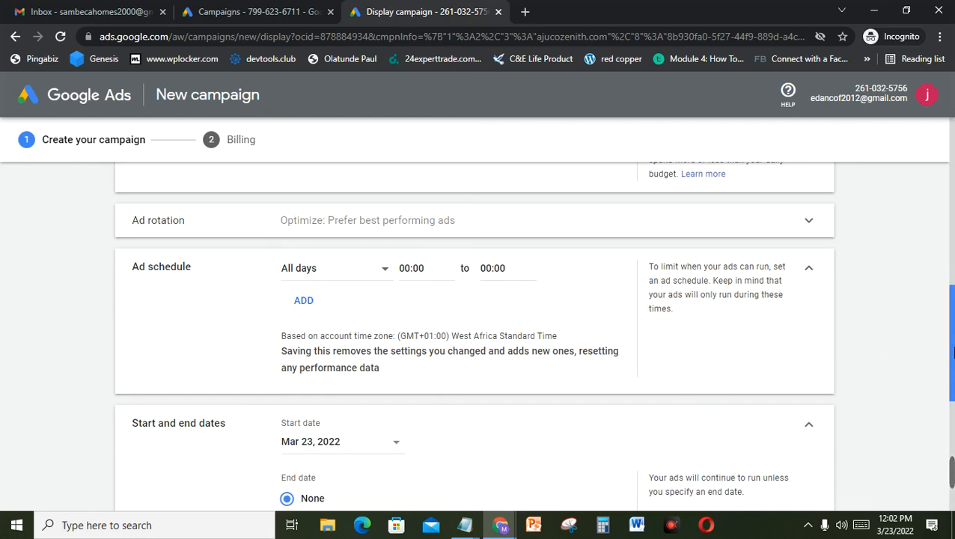
Switch the end date to a selected date, browse its calendar as far as January 2023, and return the end date to None.
scroll(952, 352, down, 2)
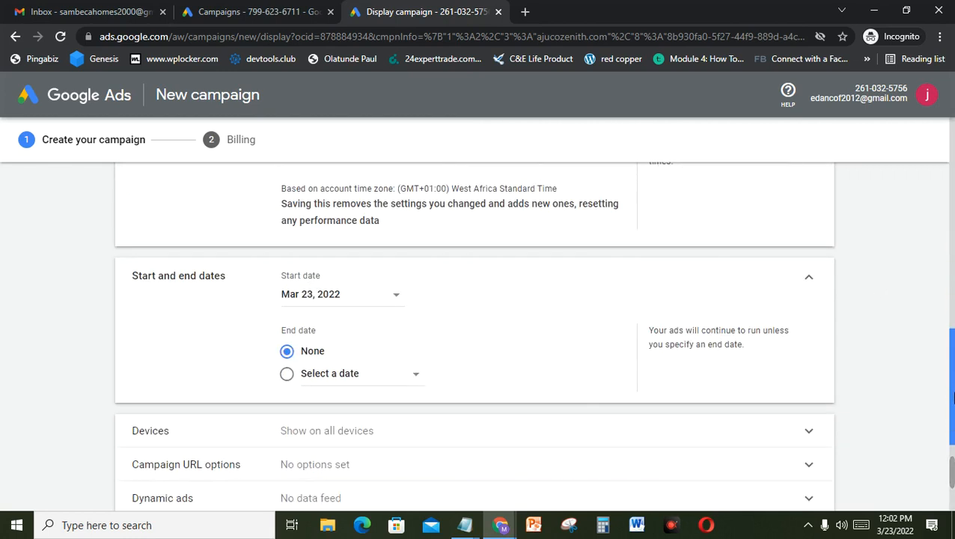
click(287, 372)
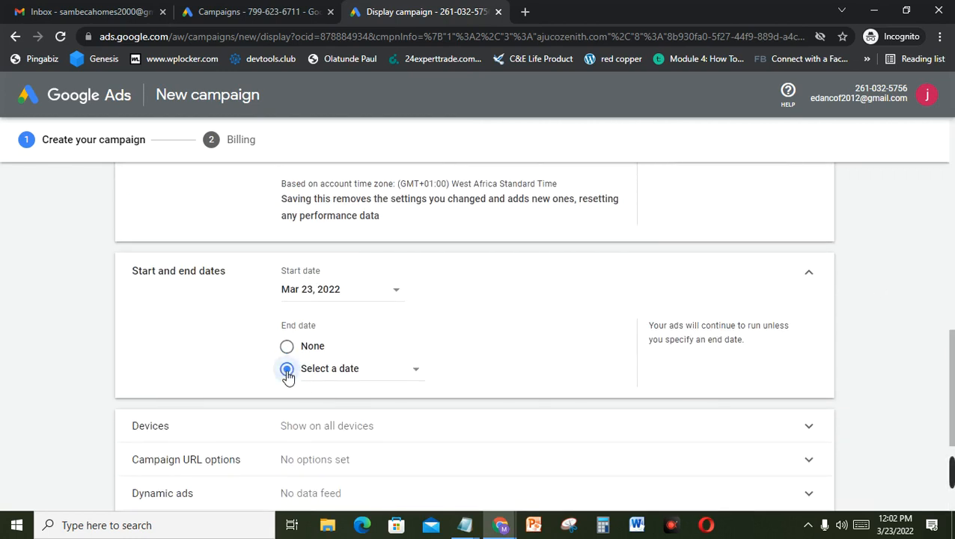
click(380, 375)
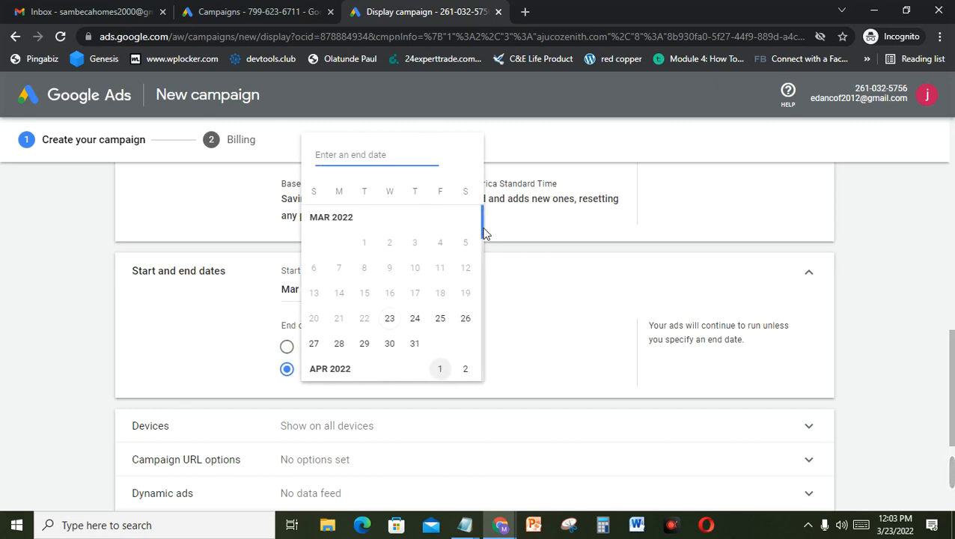
mouse_move(483, 233)
mouse_down()
mouse_move(482, 260)
mouse_move(483, 235)
mouse_up()
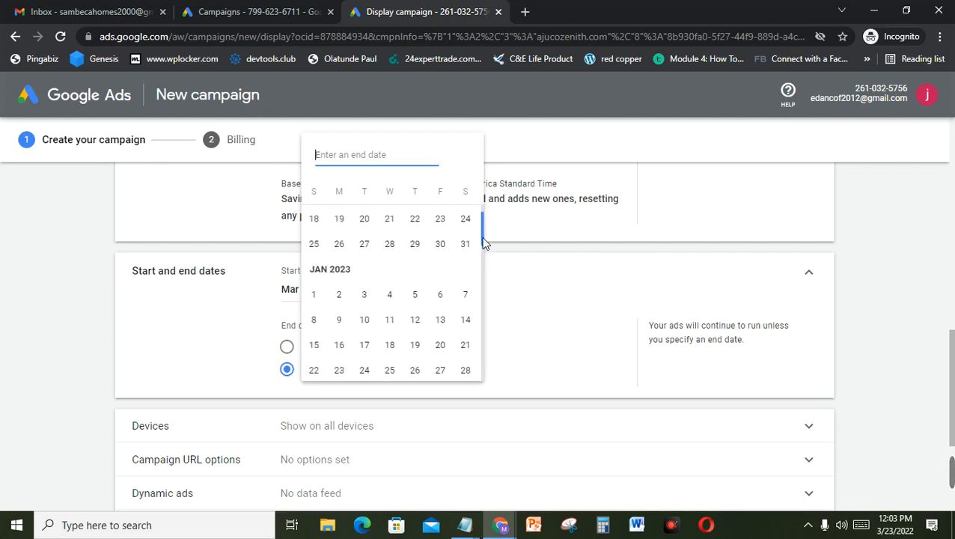
click(515, 302)
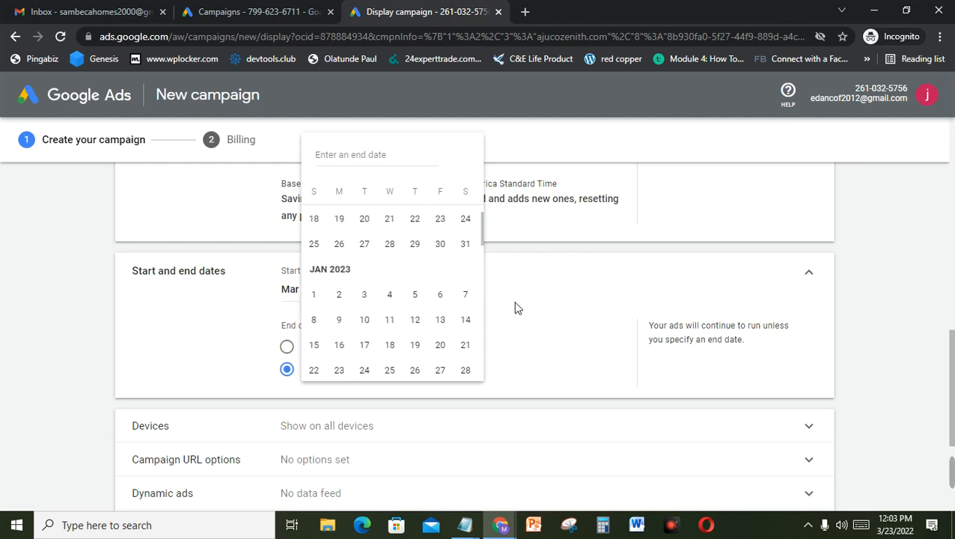
click(288, 346)
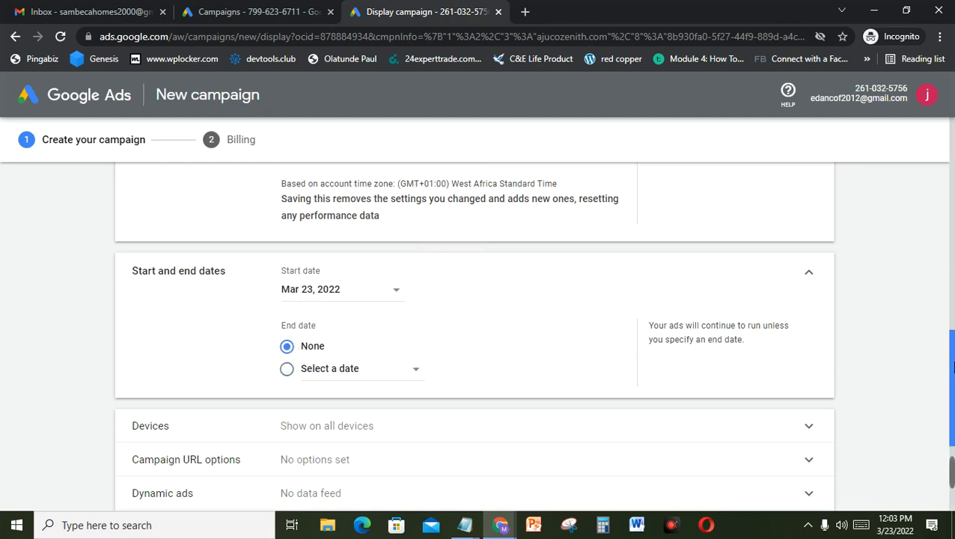
Expand the device settings, check the specific targeting choices, and return to showing ads on all devices.
scroll(953, 366, down, 2)
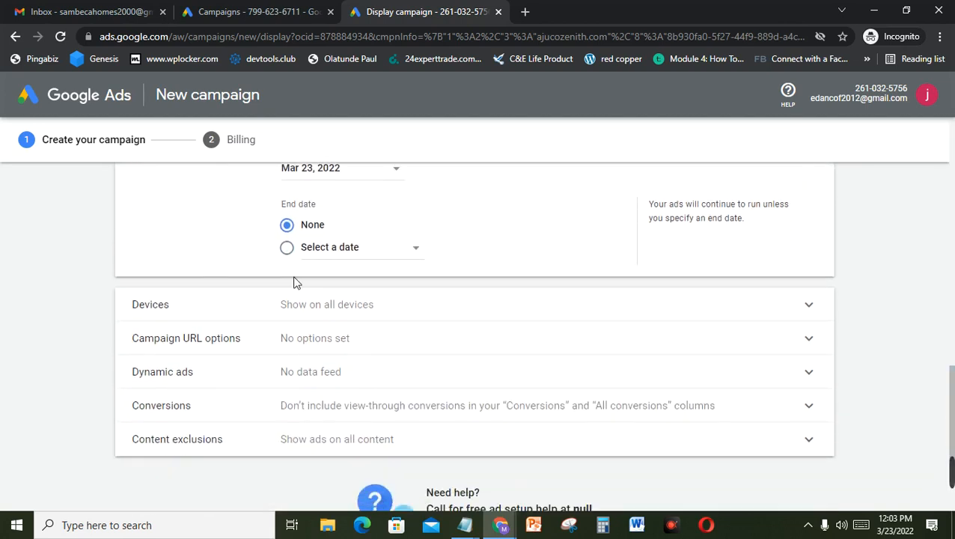
click(323, 318)
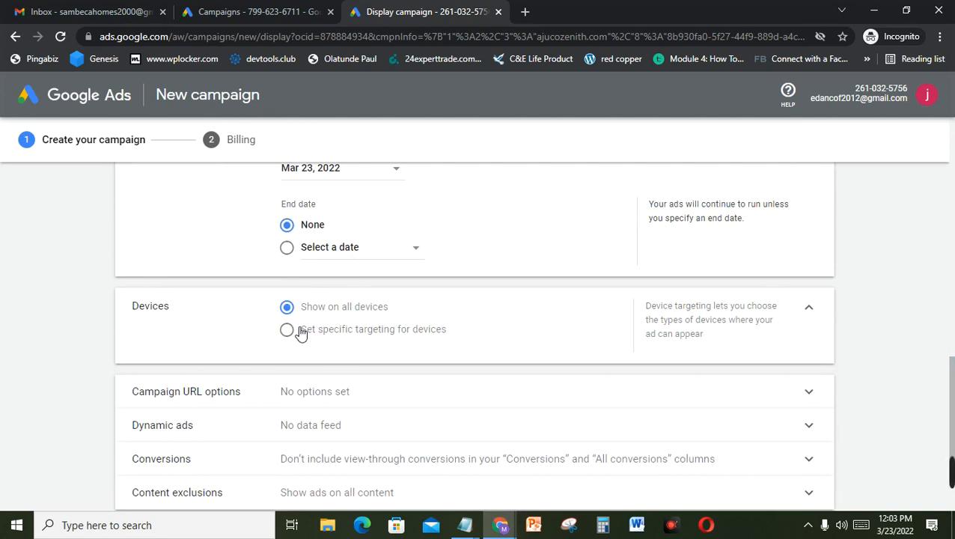
click(301, 334)
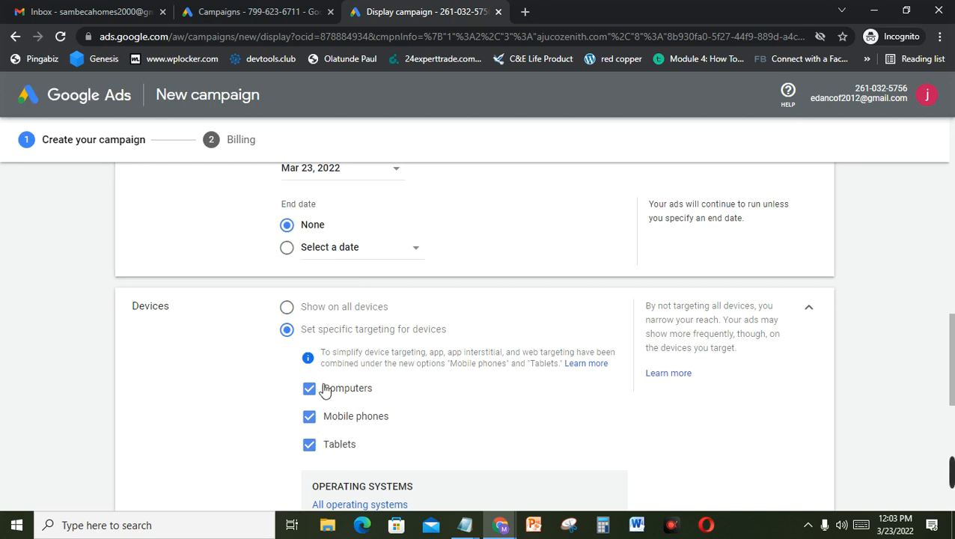
click(287, 308)
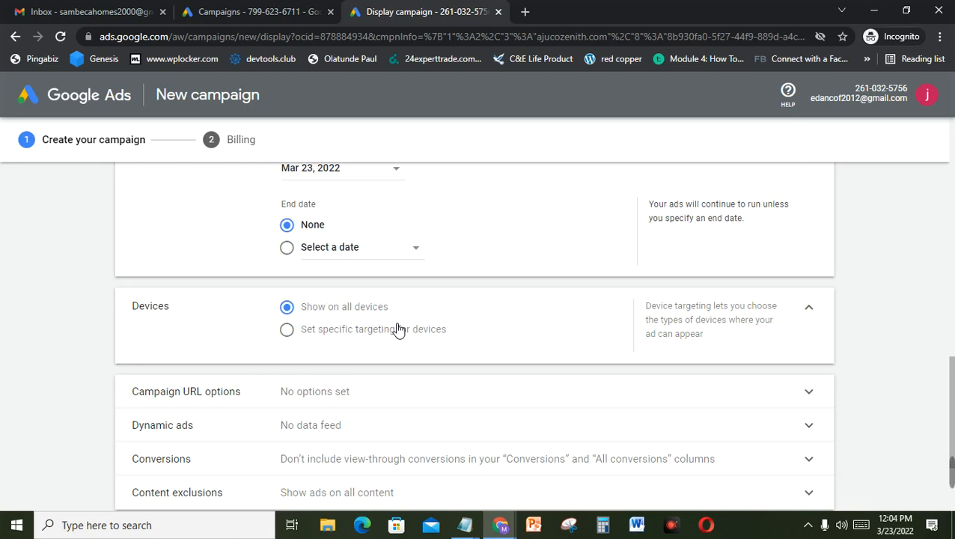
Examine the campaign URL options, dynamic ads and conversions settings, collapsing each section again.
click(751, 406)
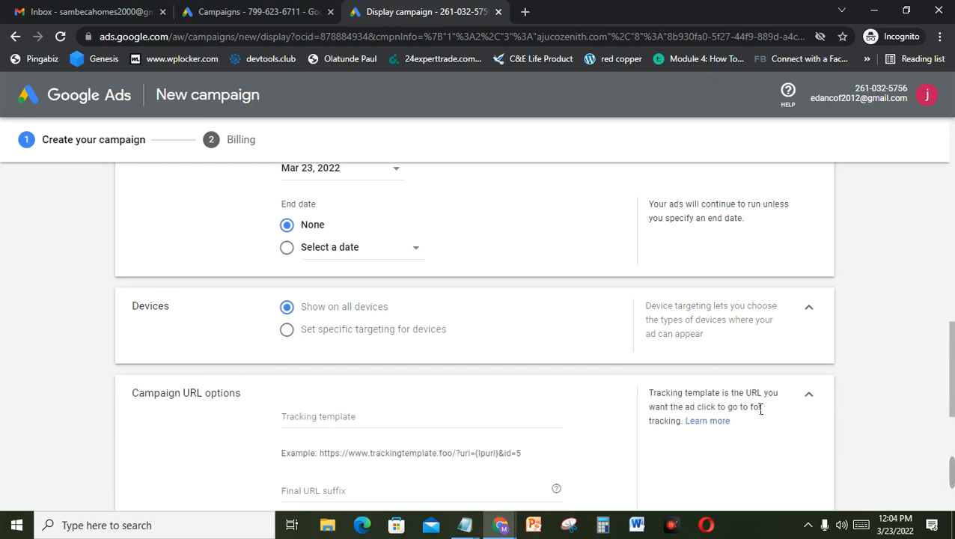
drag(952, 389, 952, 427)
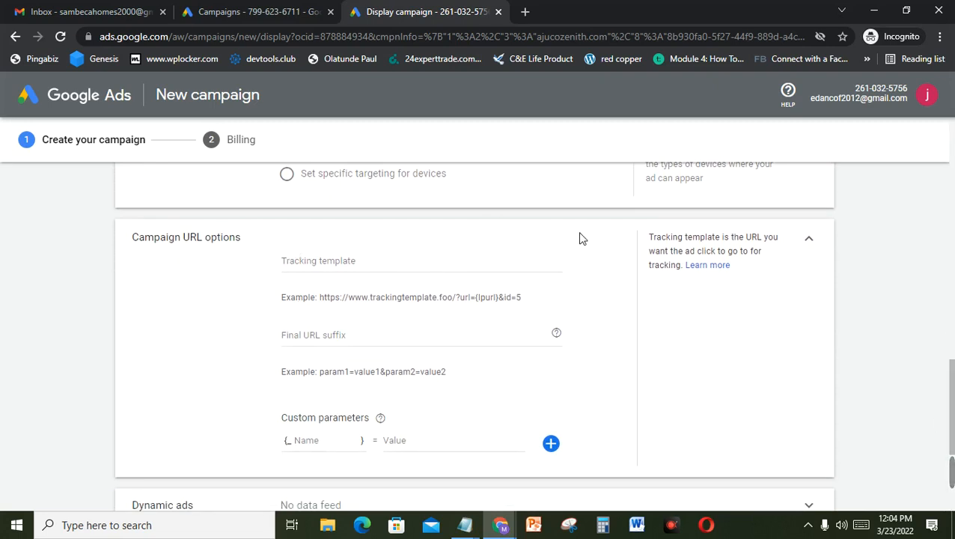
click(809, 240)
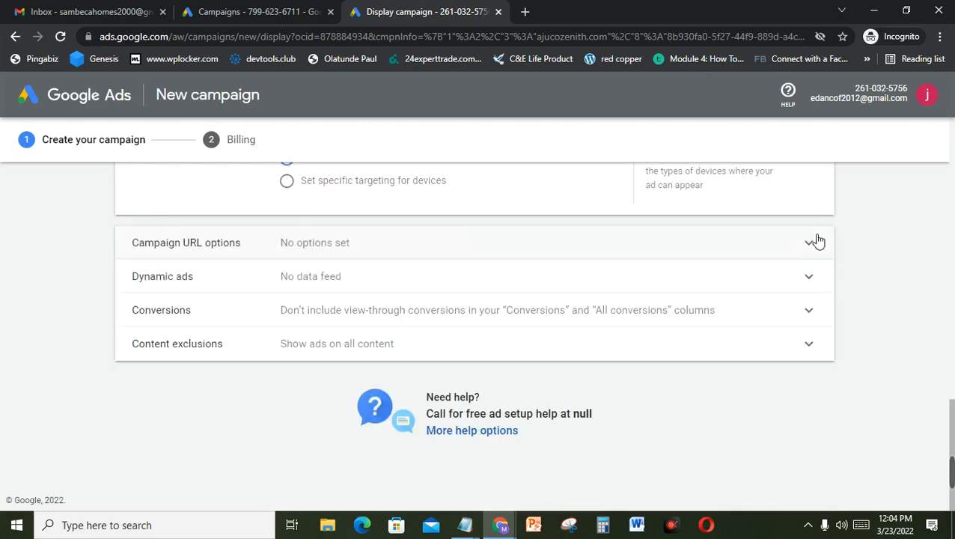
click(812, 278)
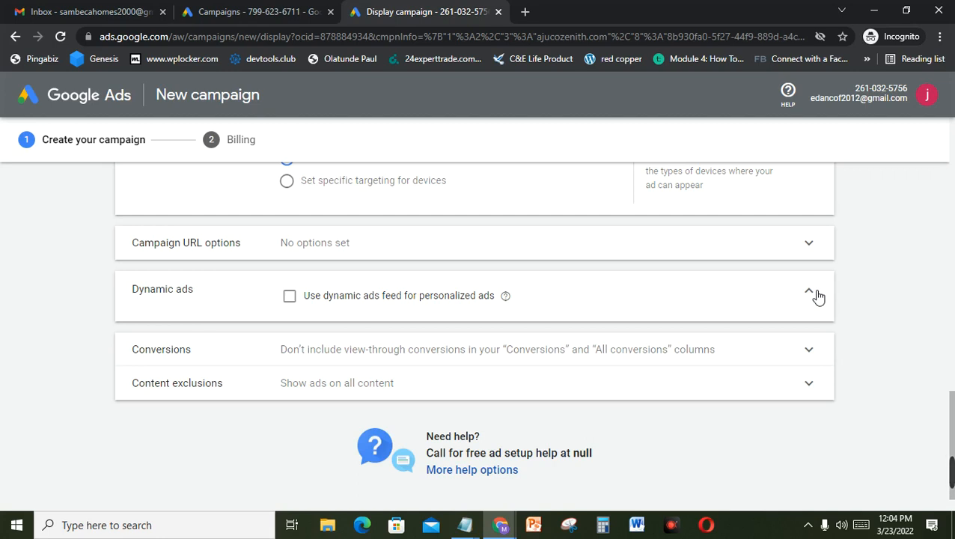
click(812, 293)
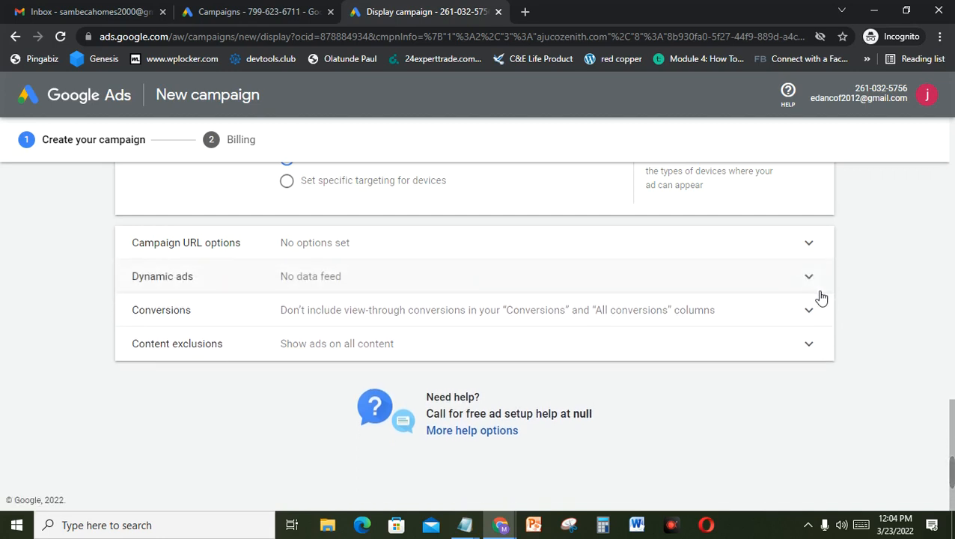
click(638, 312)
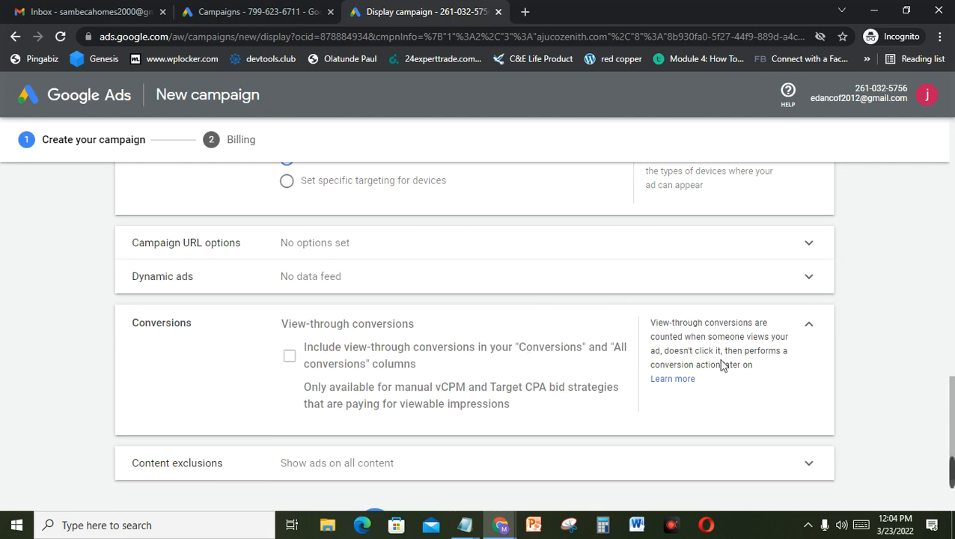
click(810, 327)
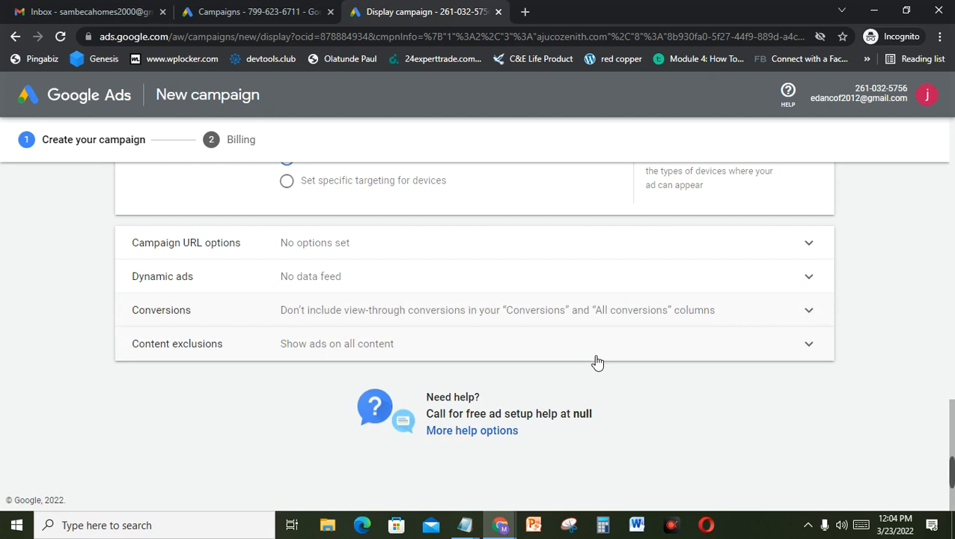
Exclude the sensitive content categories Tragedy and conflict, Sensitive social issues, Profanity and rough language, Sexually suggestive, and Sensational and shocking.
click(444, 353)
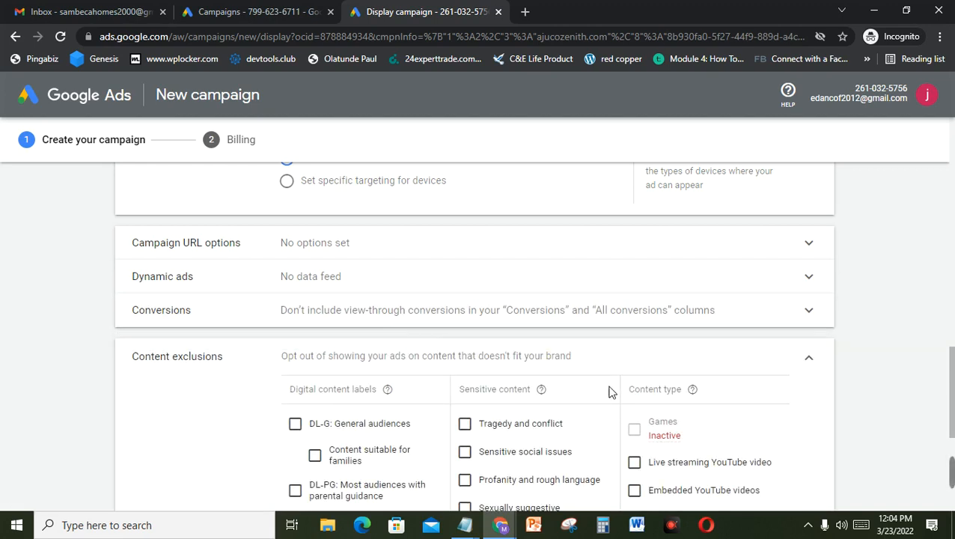
scroll(952, 421, down, 2)
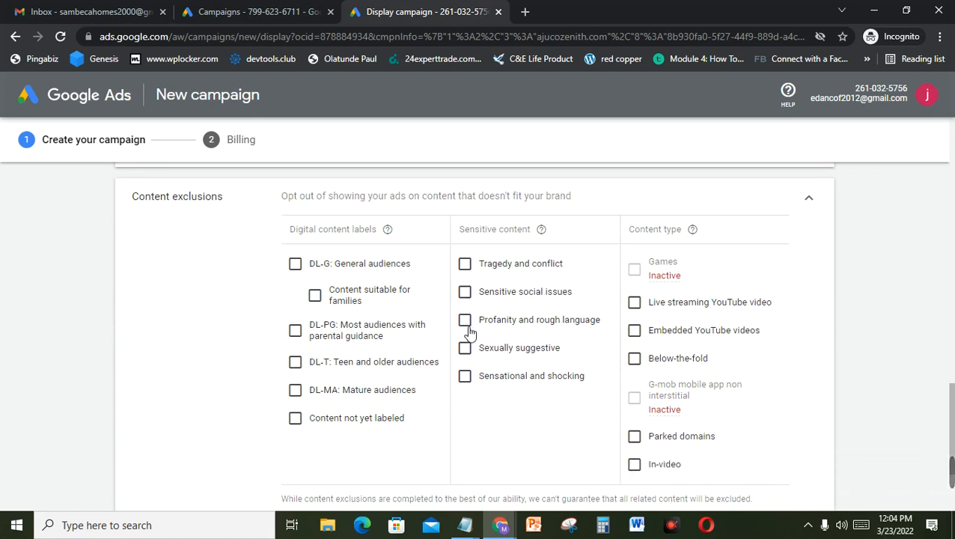
click(465, 349)
click(465, 263)
click(465, 293)
click(465, 322)
click(467, 379)
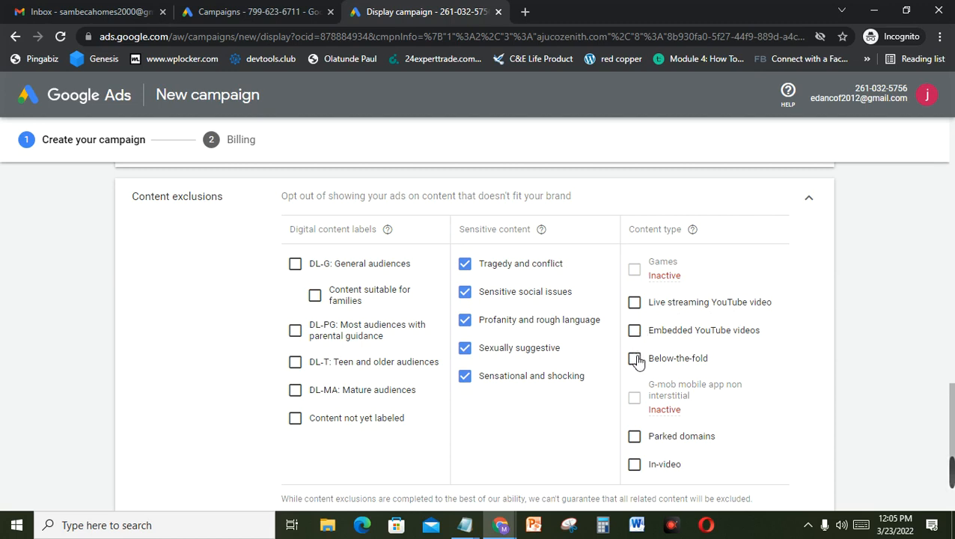
mouse_move(954, 469)
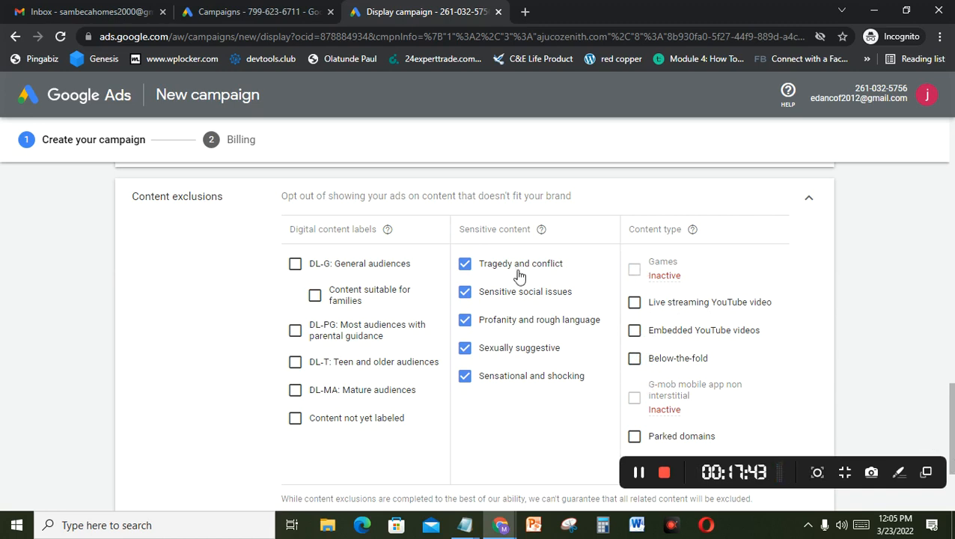
click(813, 202)
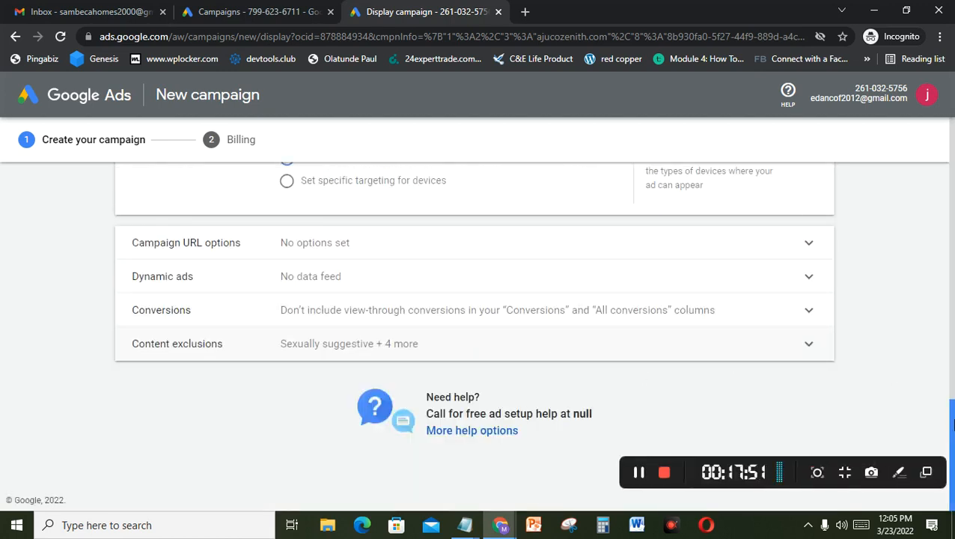
drag(952, 437, 953, 340)
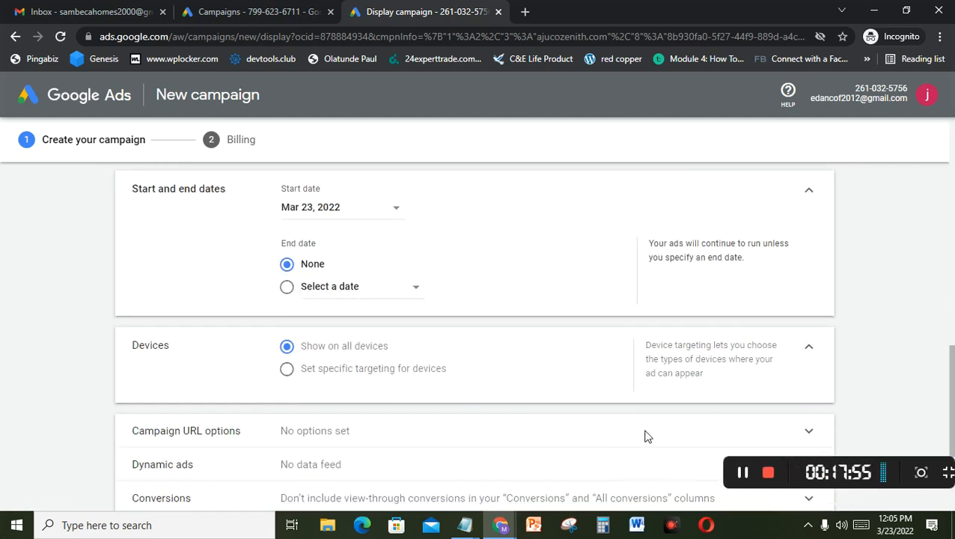